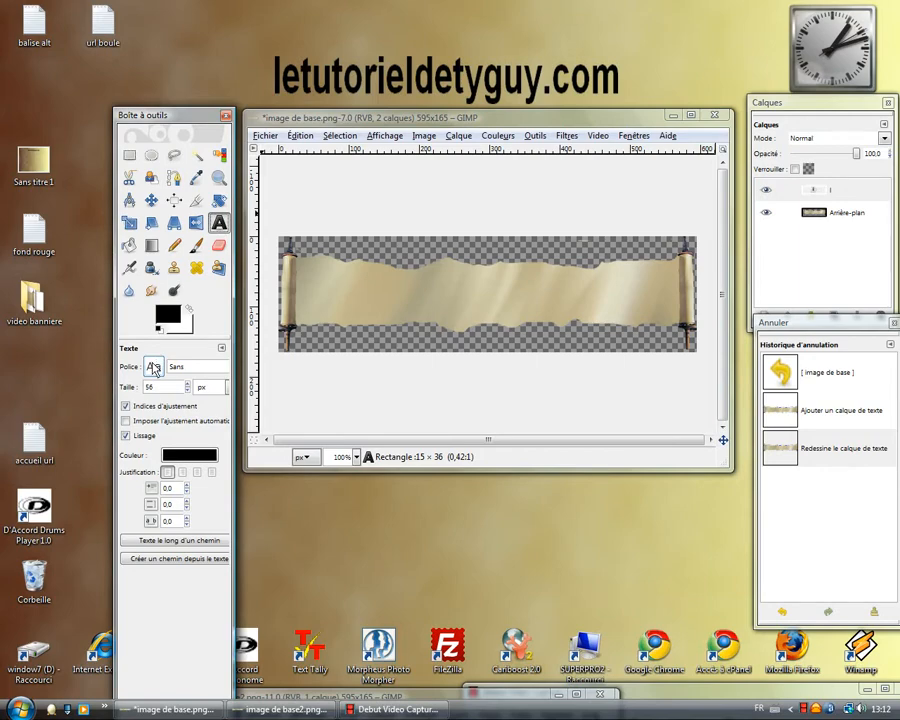
Step: Browse the fonts available for the Text tool without changing the current font
click(154, 368)
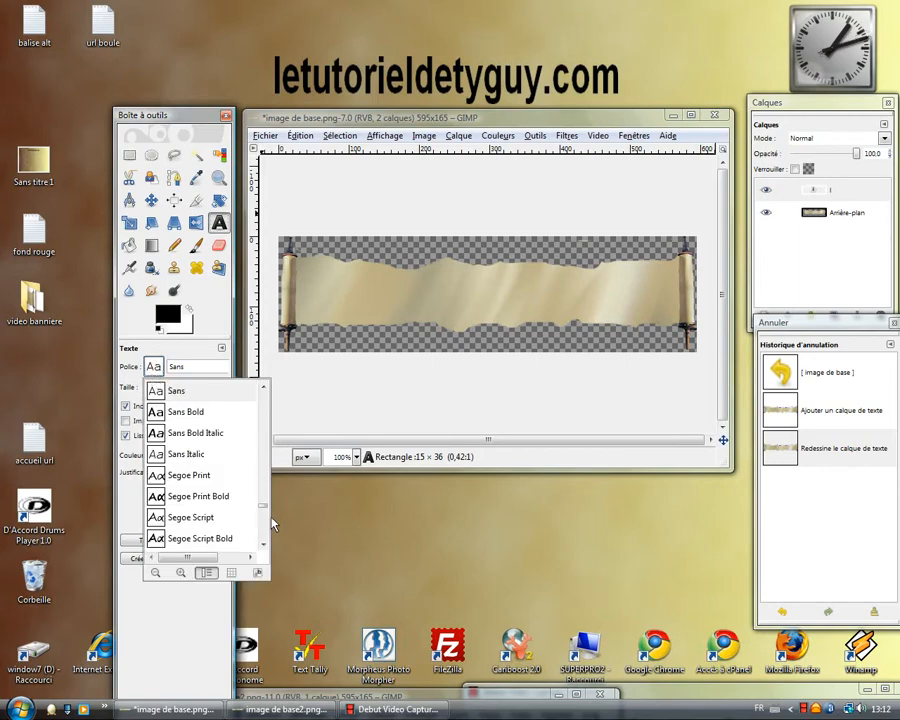
scroll(264, 527, down, 1)
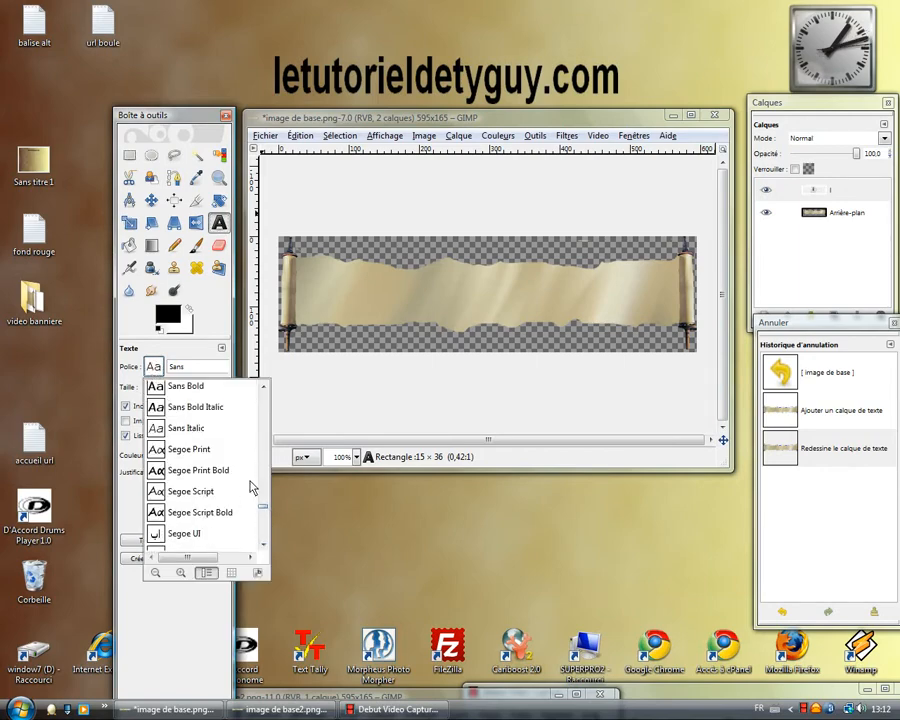
scroll(252, 488, down, 3)
click(207, 322)
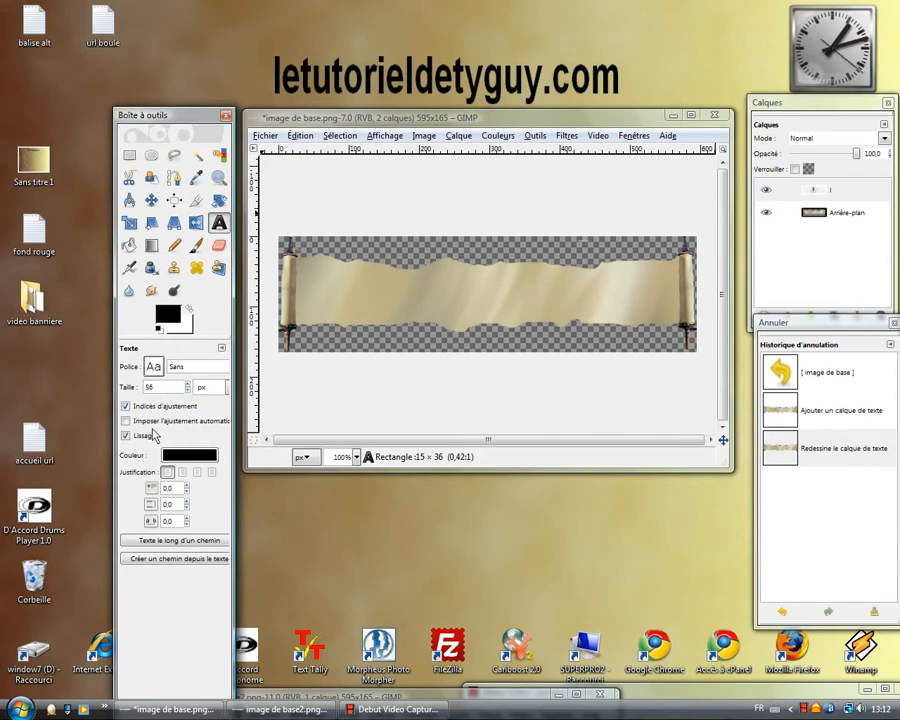
Step: Keep the text colour black (000000) and add the text "let" below the parchment banner
click(191, 458)
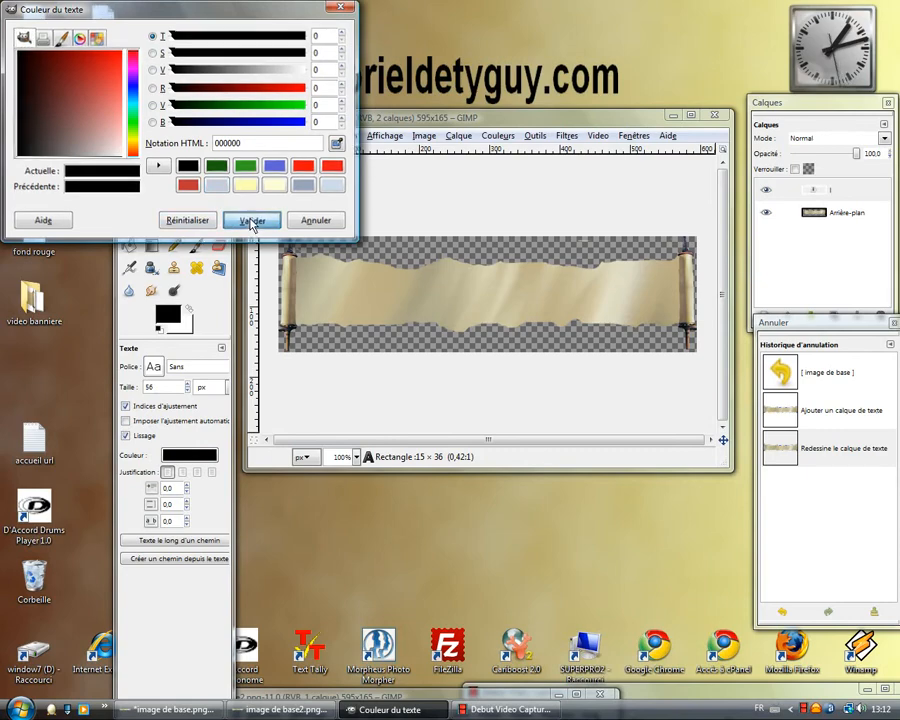
click(252, 222)
click(309, 393)
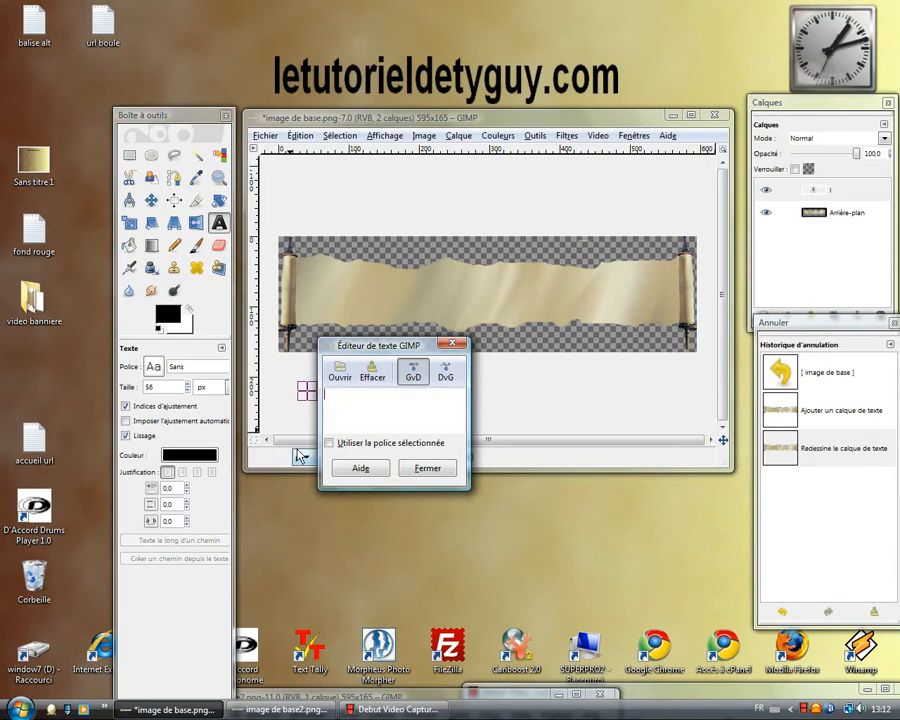
text(l)
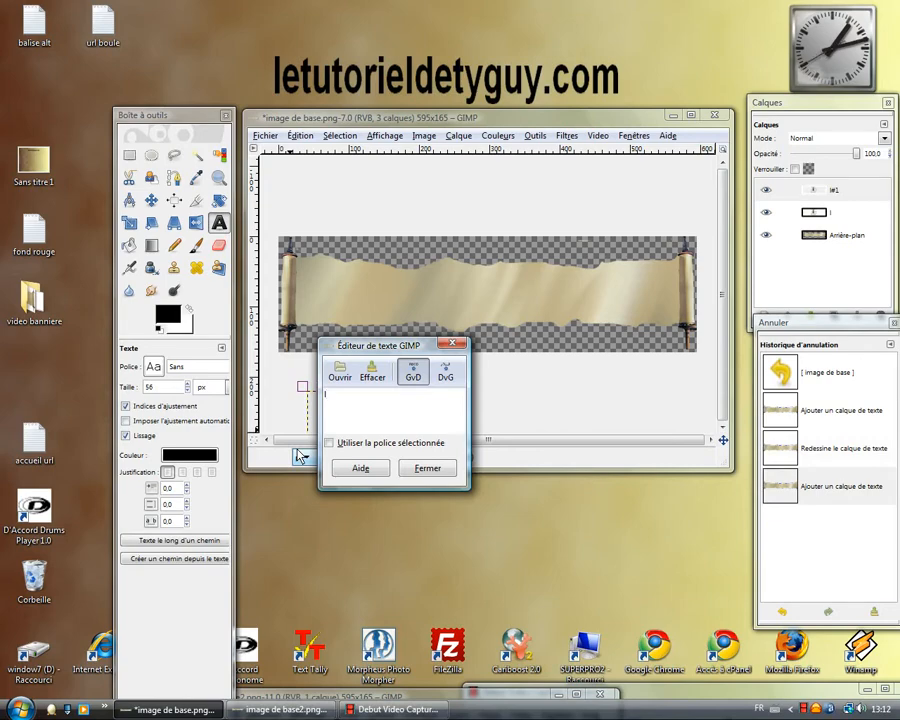
text(et)
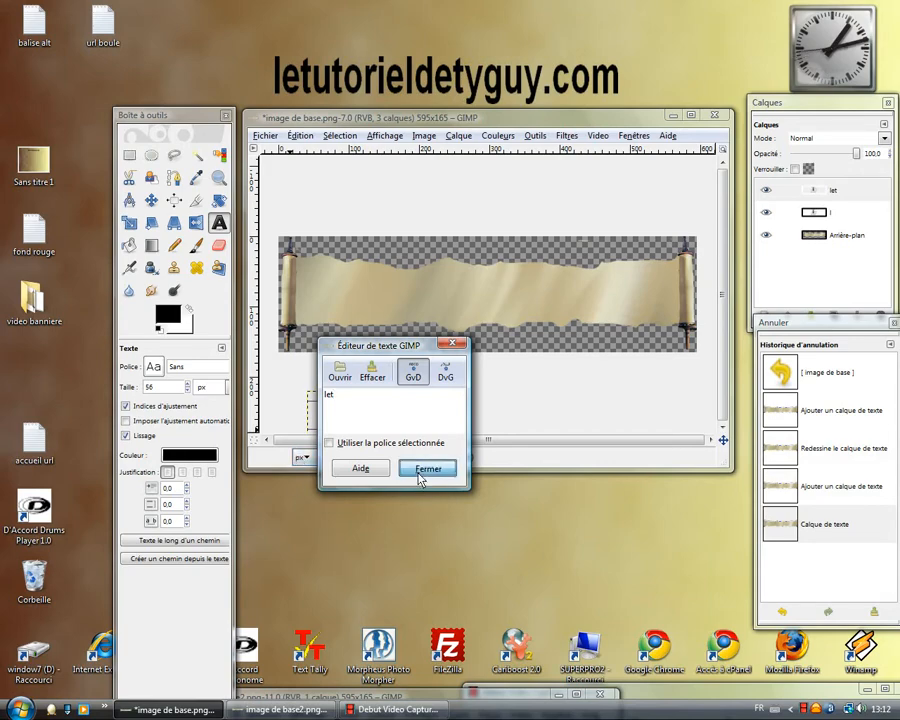
click(424, 476)
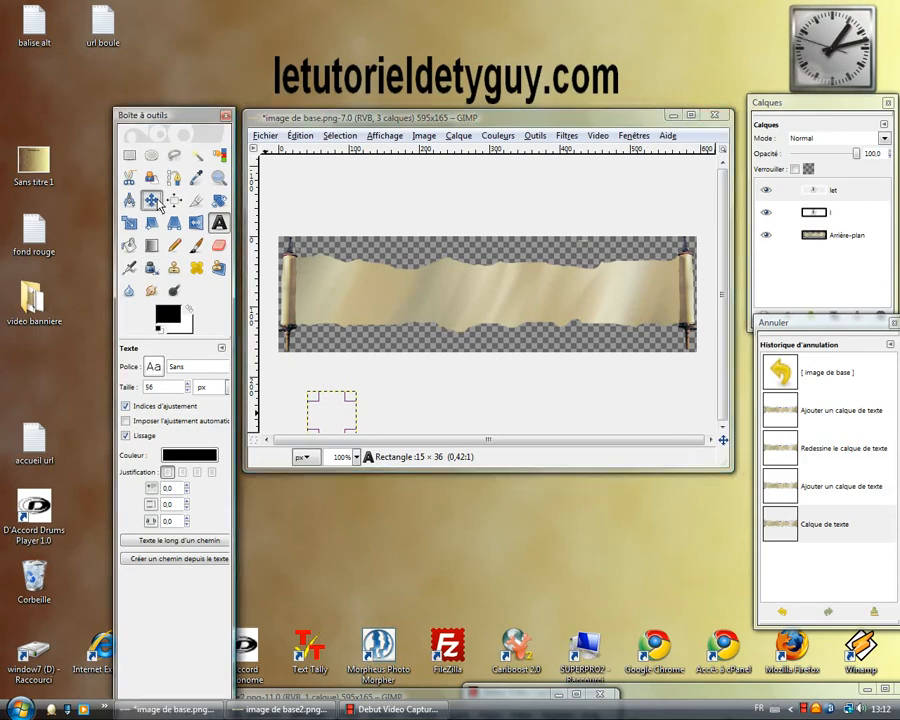
Step: Move the "let" text layer up onto the parchment, left of the banner's centre
click(153, 201)
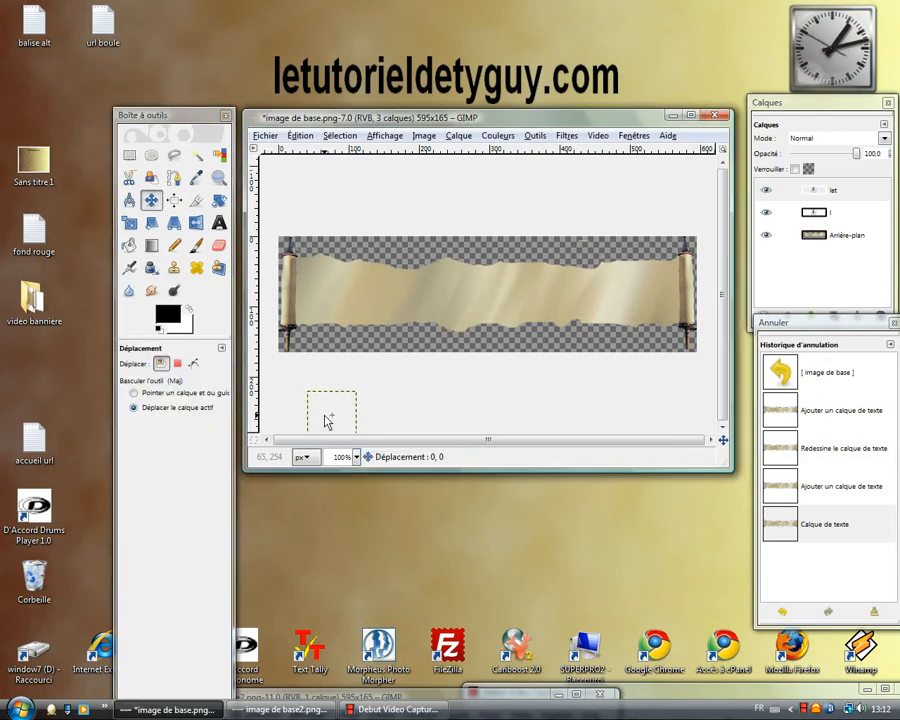
click(328, 421)
drag(331, 428, 396, 311)
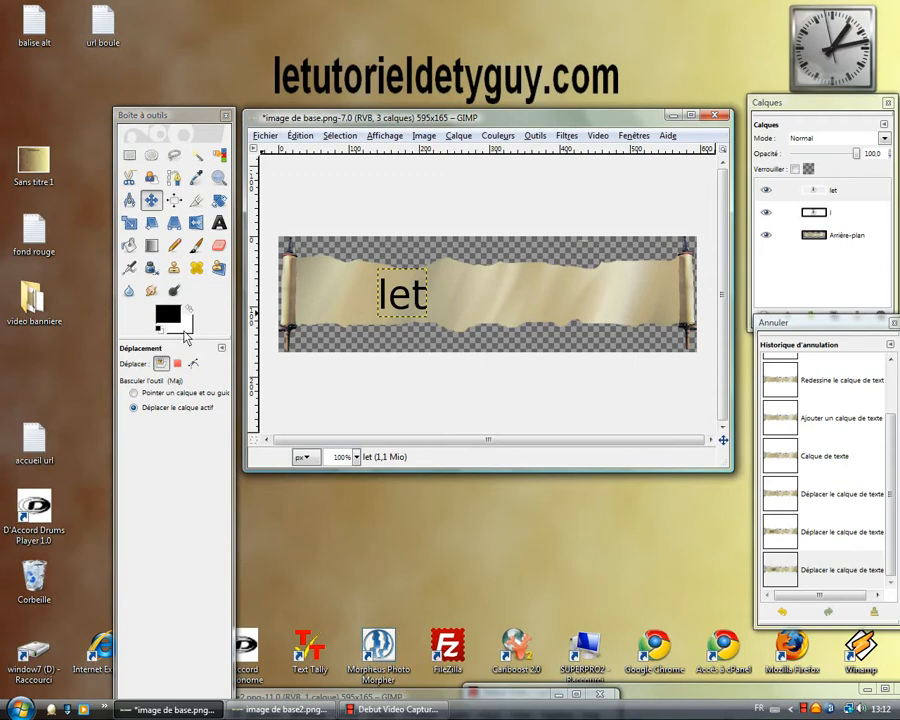
Step: Reduce the font size of the "let" text layer to 49 px
click(218, 223)
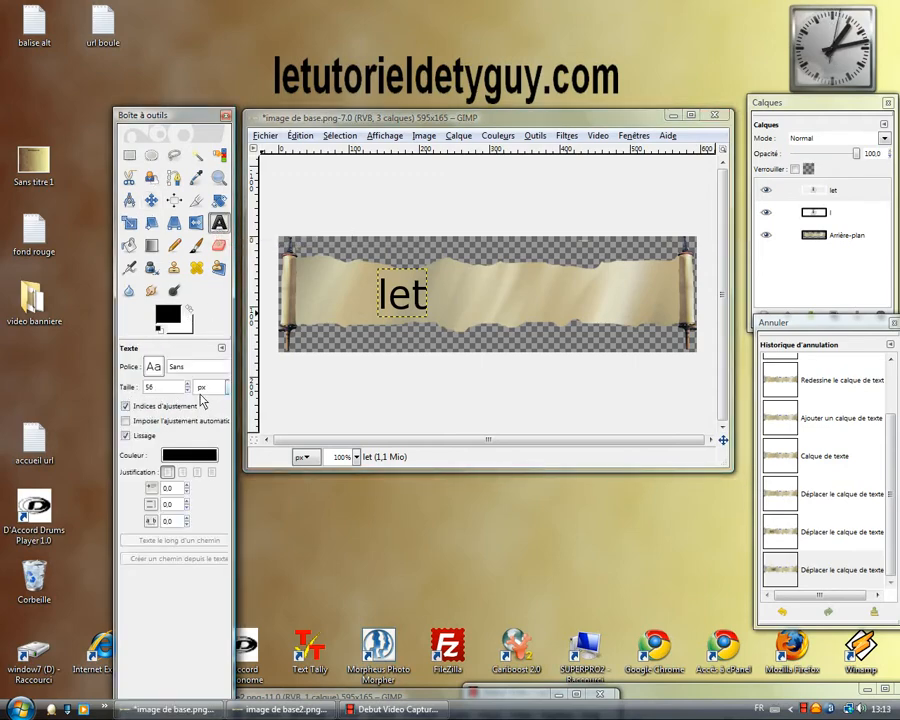
click(410, 312)
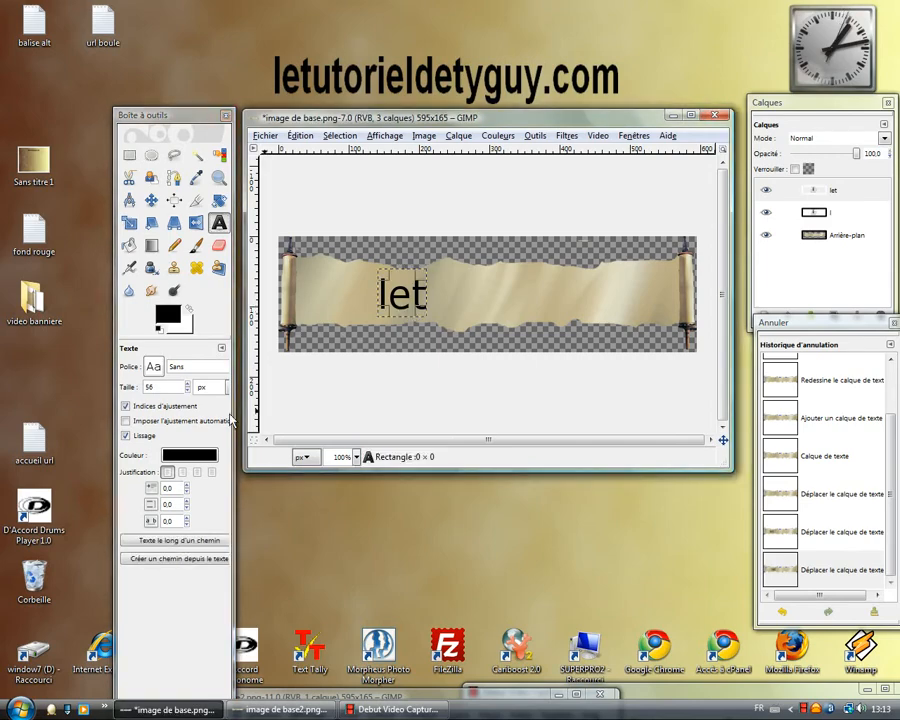
click(187, 390)
click(187, 390)
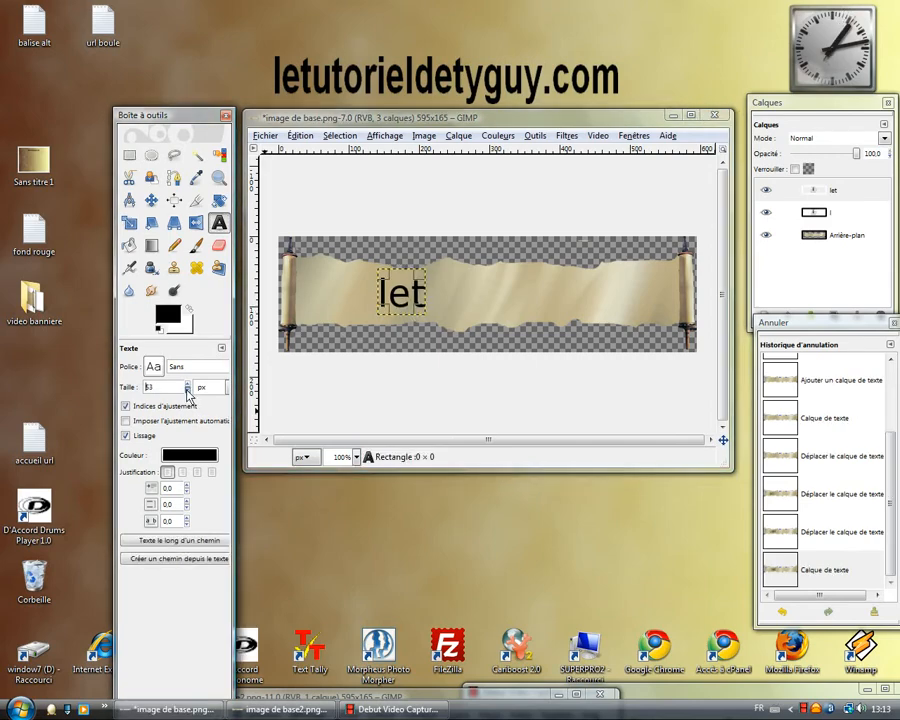
click(187, 390)
click(187, 390)
click(187, 390)
click(187, 391)
click(187, 391)
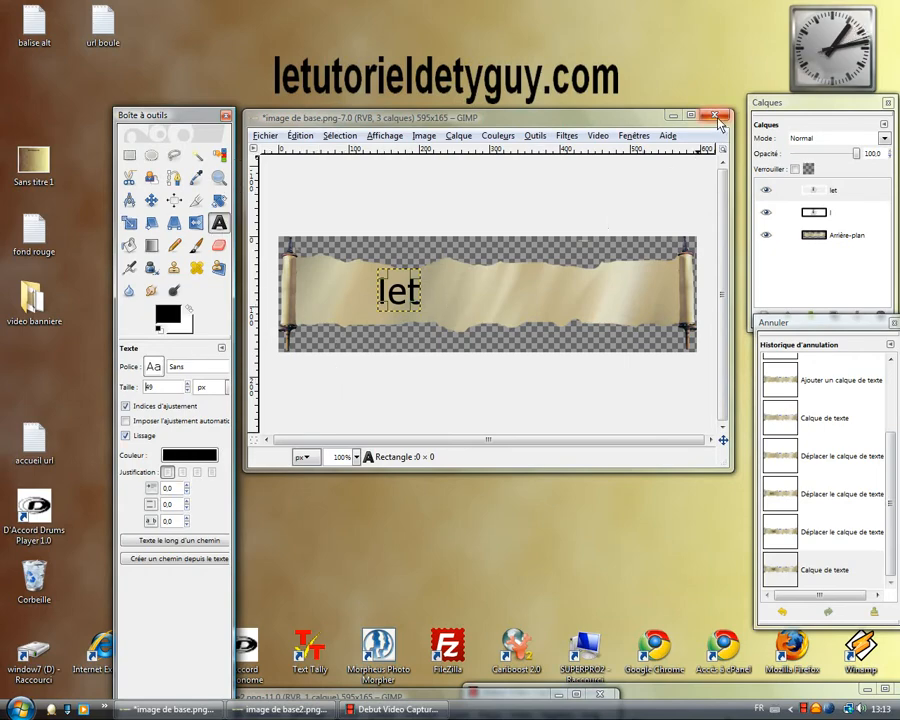
Step: Bring up image de base2.png and examine the name and file types offered for saving it as another file, without saving
click(330, 706)
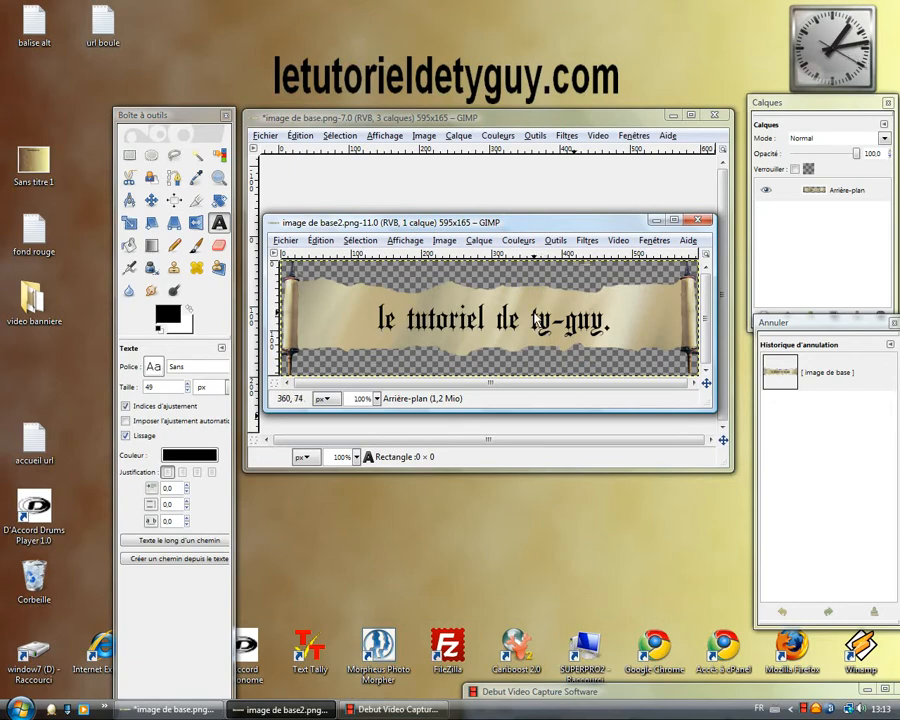
drag(520, 226, 518, 288)
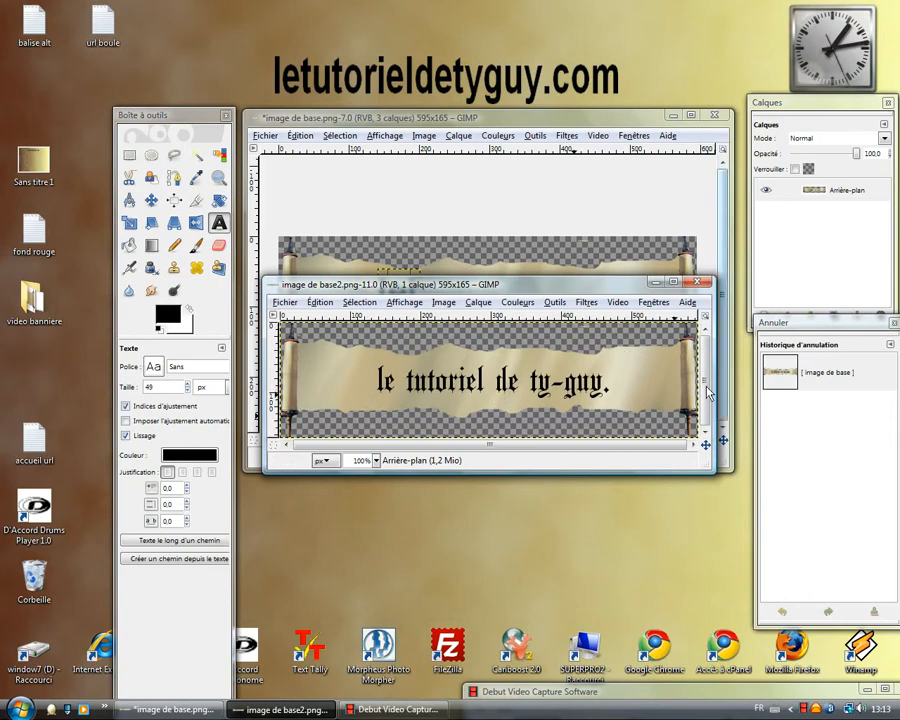
click(287, 306)
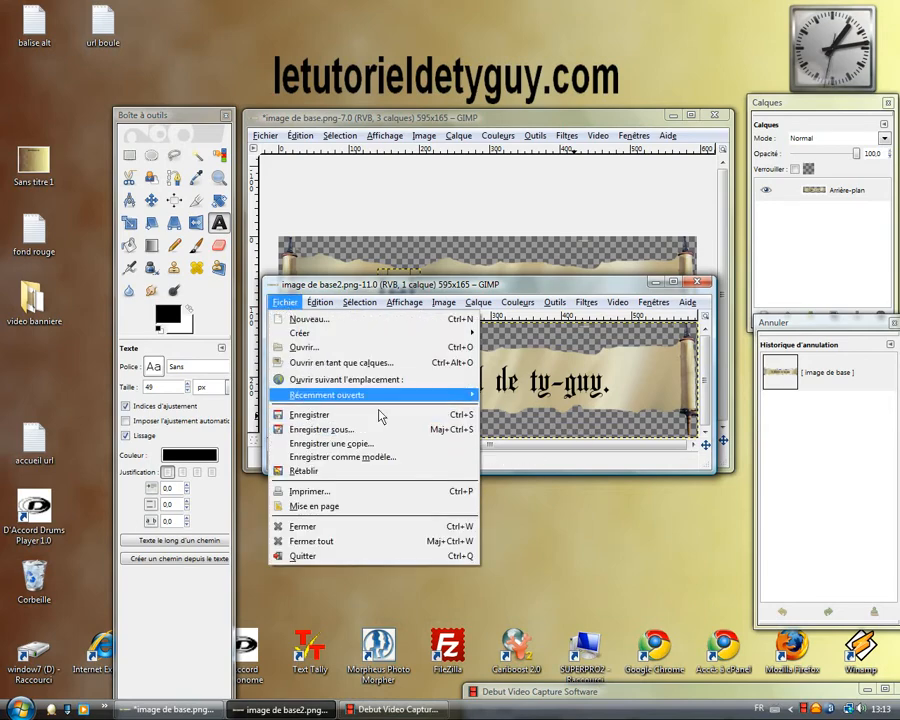
click(378, 432)
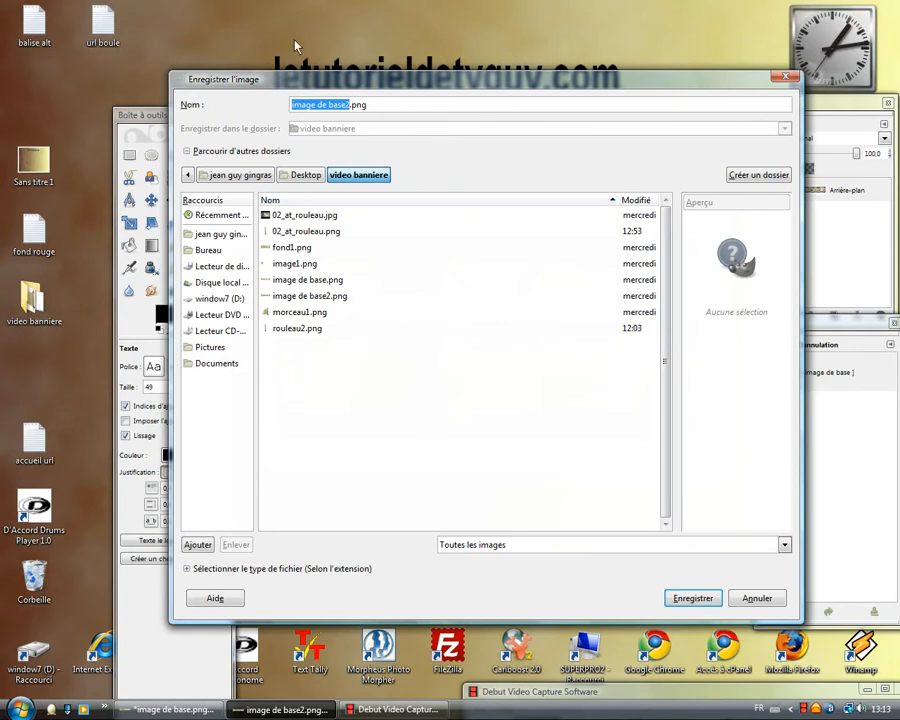
drag(342, 102, 340, 108)
click(271, 569)
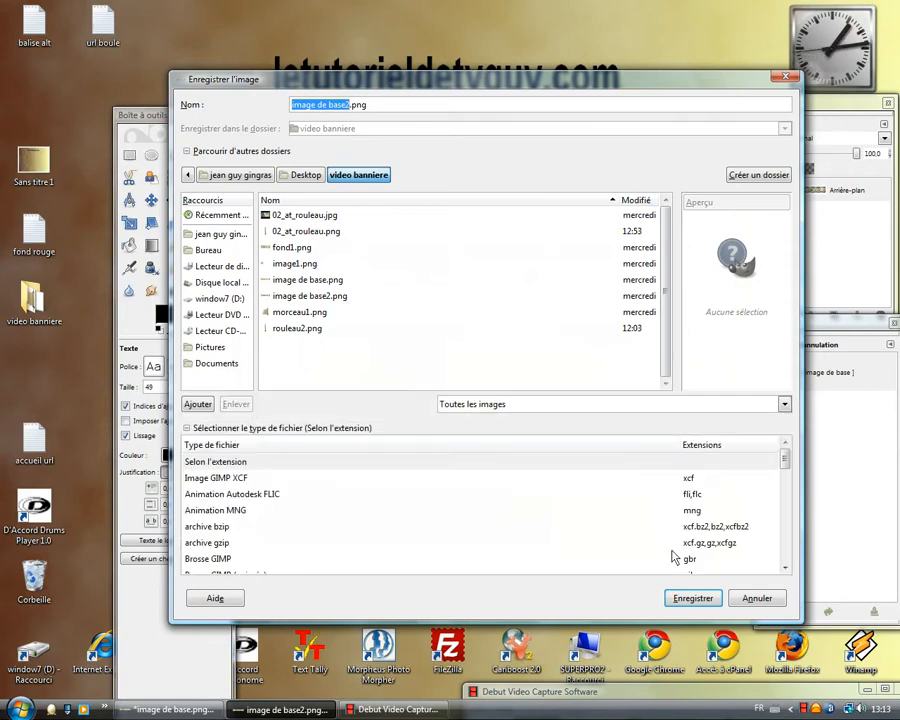
drag(784, 457, 787, 497)
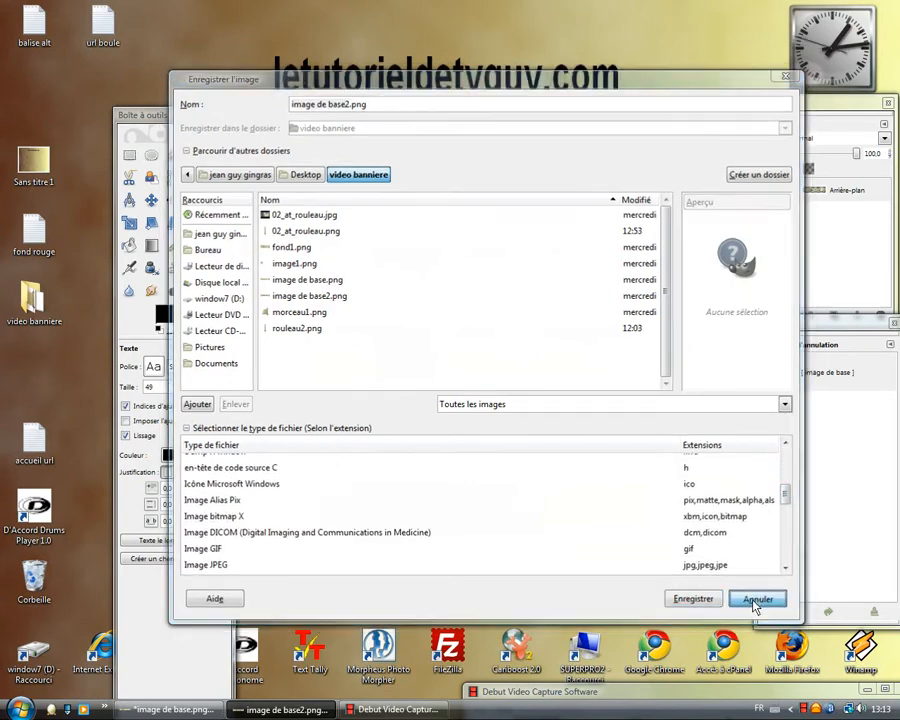
click(757, 600)
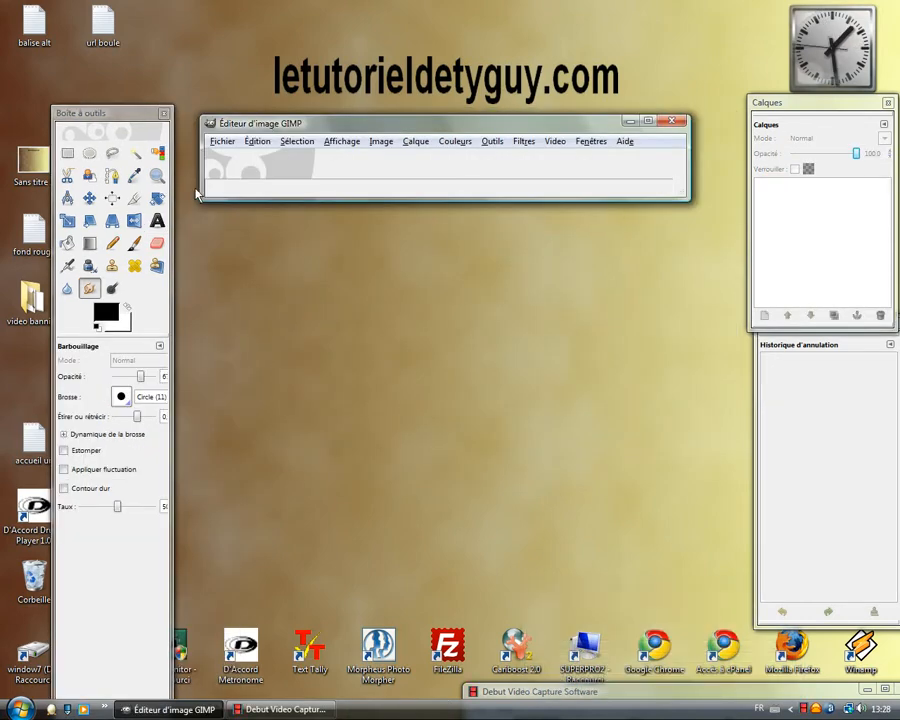
Step: Open image de base2.png from the video banniere folder and enlarge its image window around the banner
click(223, 142)
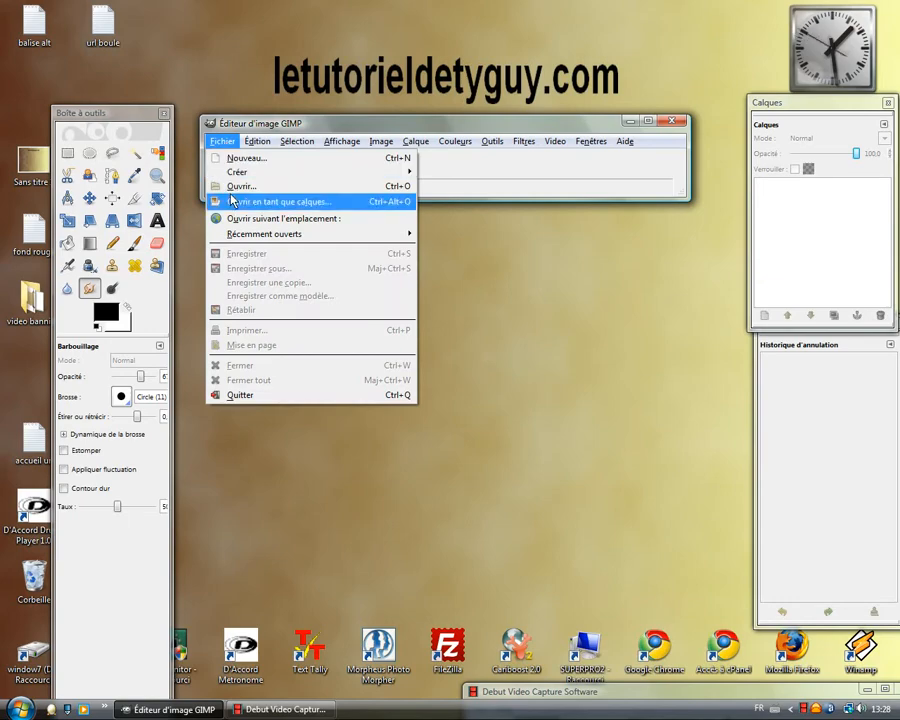
click(236, 186)
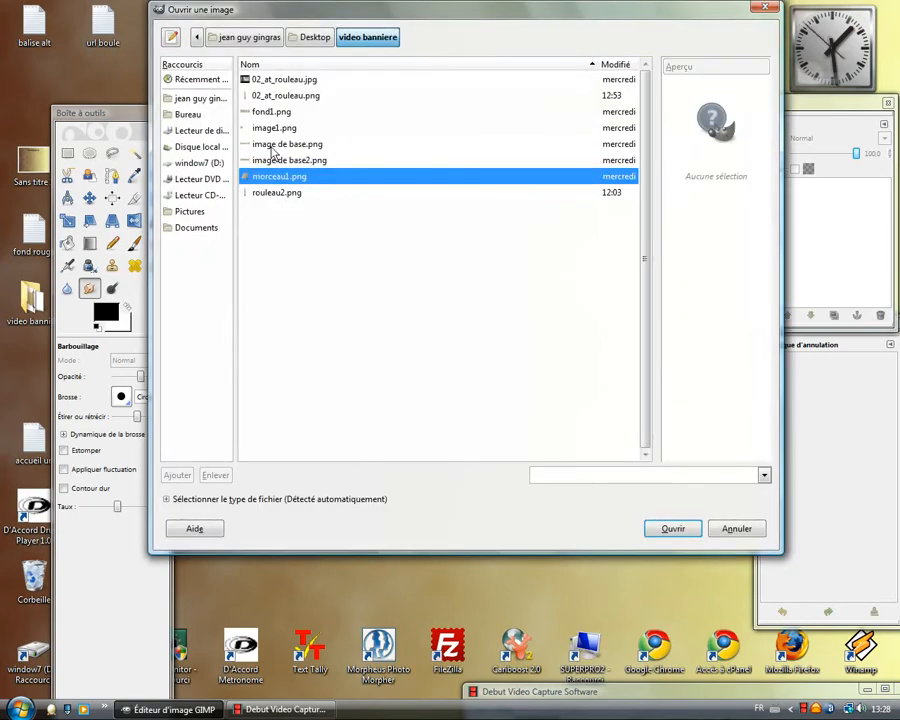
click(265, 160)
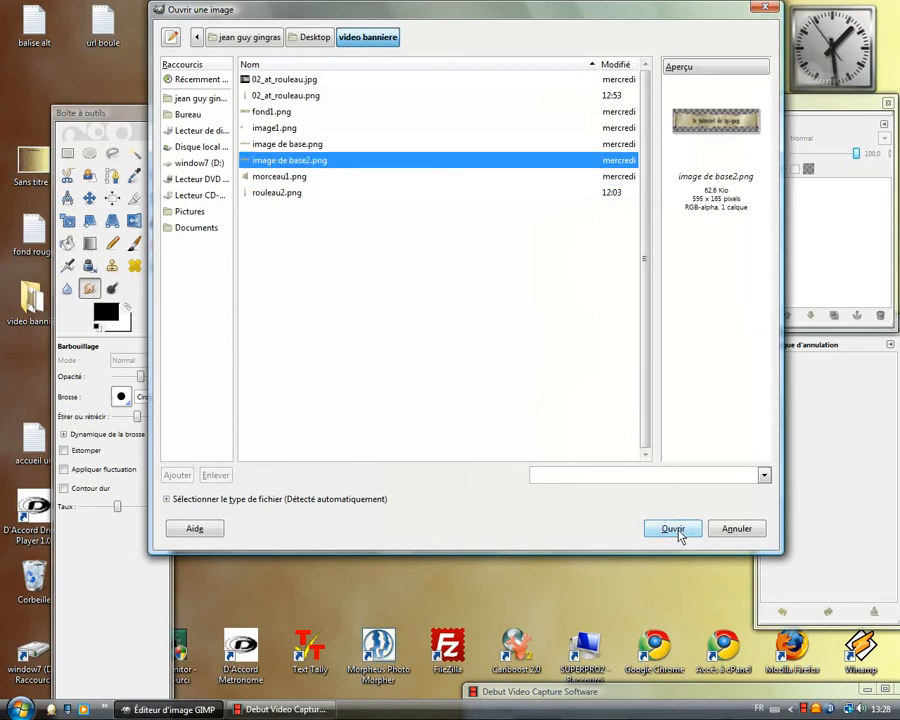
click(678, 531)
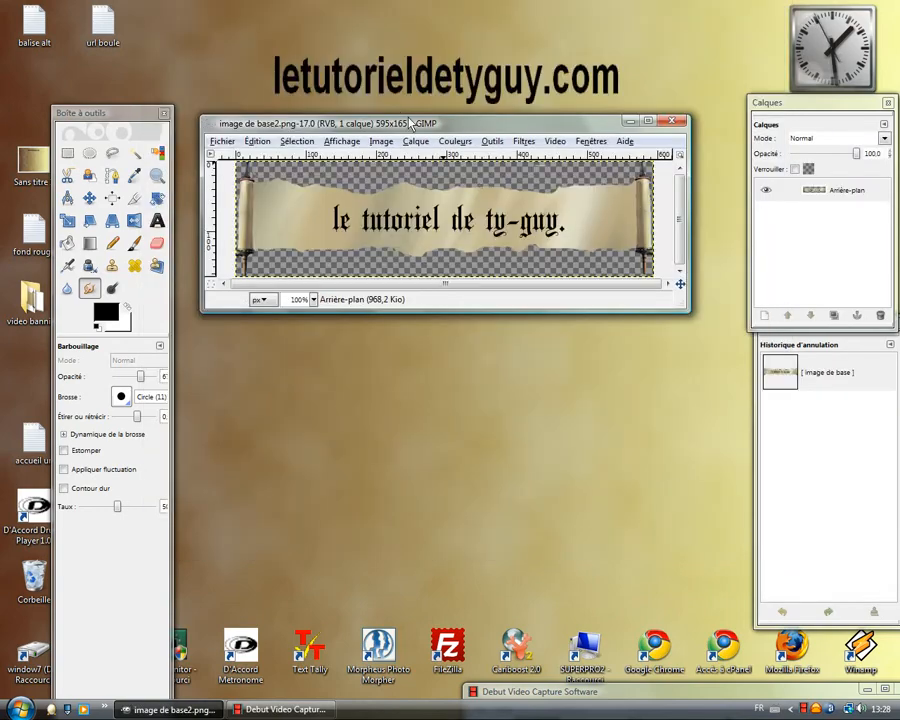
drag(409, 121, 404, 145)
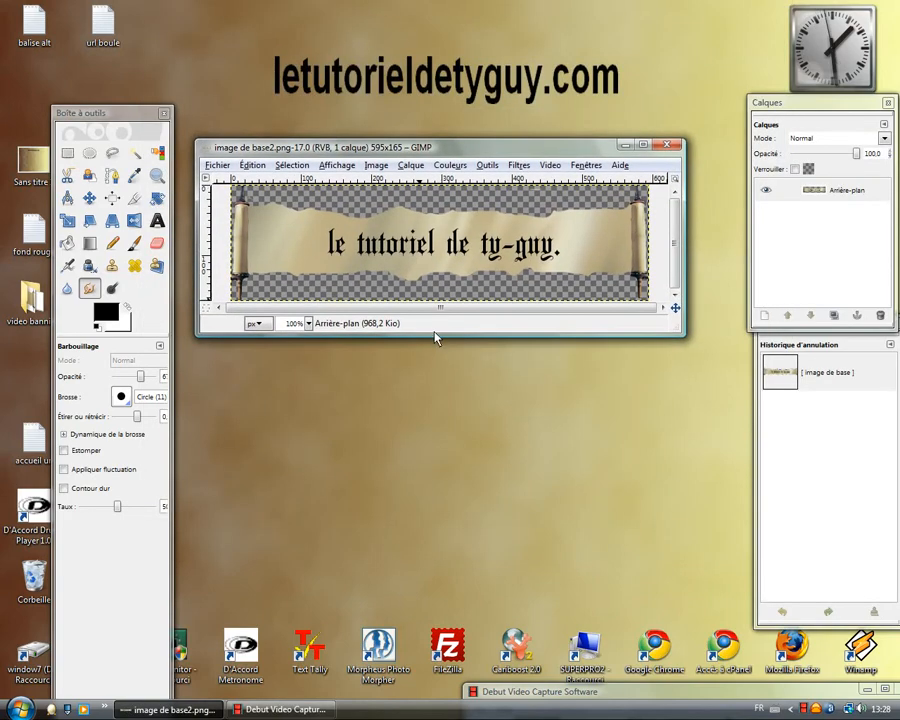
drag(436, 336, 436, 430)
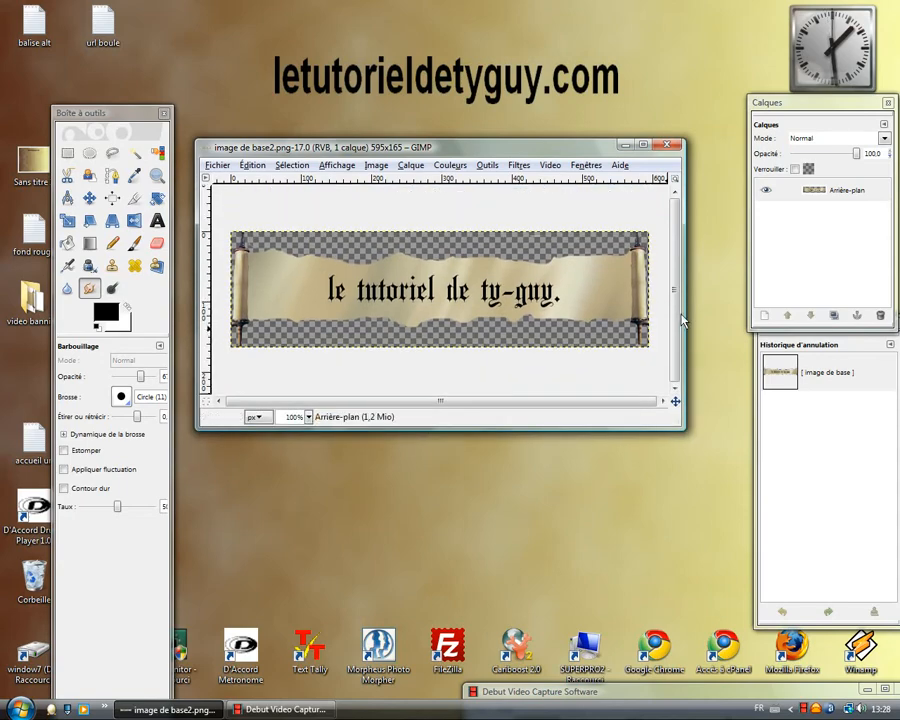
drag(686, 318, 723, 318)
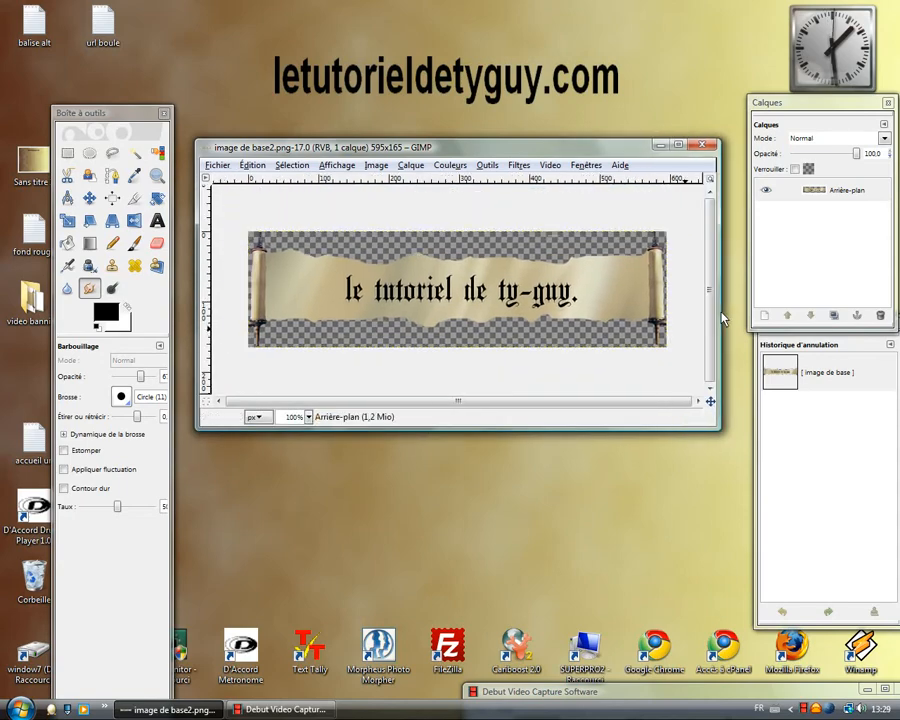
Step: Outline the banner's right end, including the scroll rod, with a freehand selection and cut it out
click(114, 155)
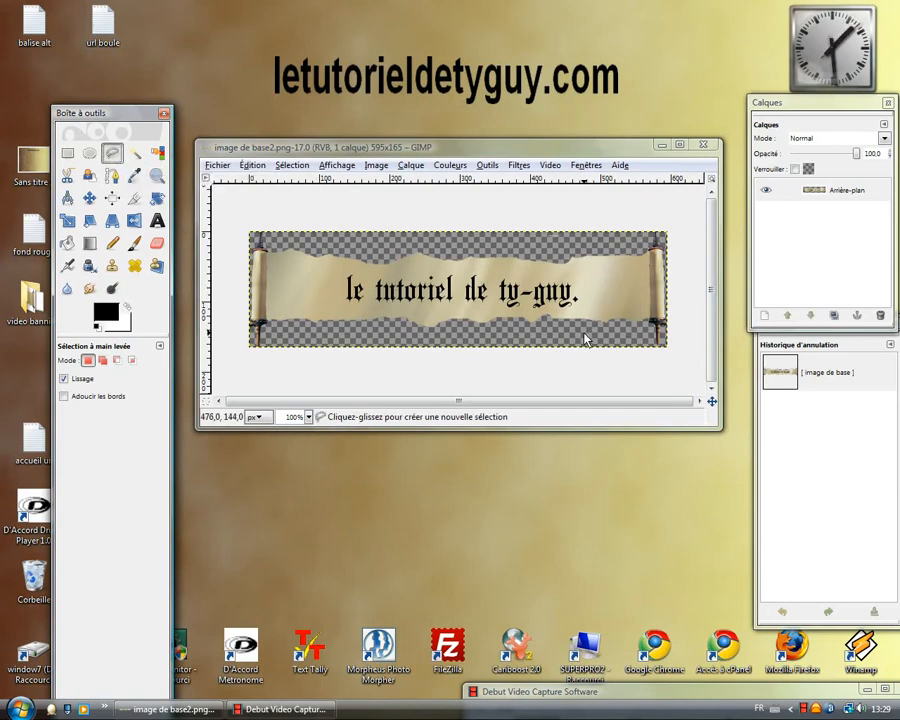
mouse_move(590, 328)
mouse_down()
mouse_move(628, 243)
mouse_move(662, 240)
mouse_move(672, 324)
mouse_move(664, 351)
mouse_move(625, 352)
mouse_move(590, 323)
mouse_up()
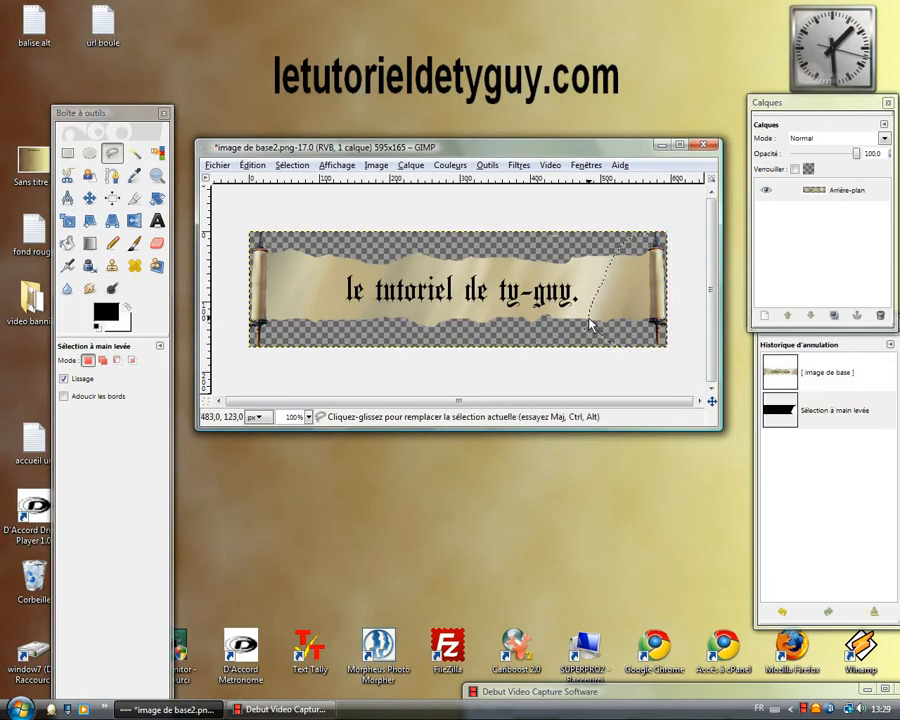
click(255, 166)
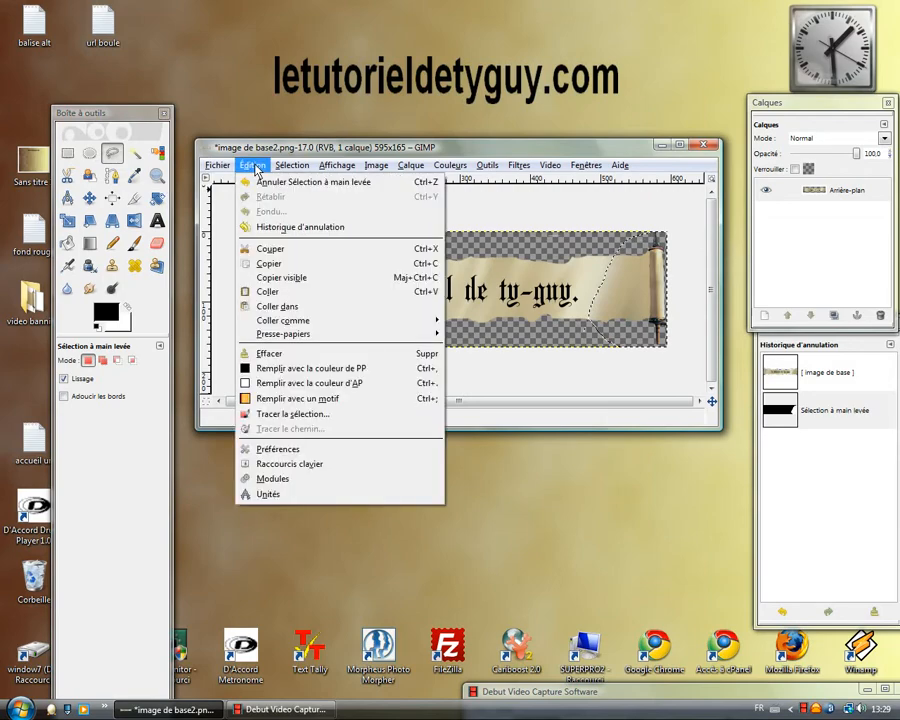
click(266, 249)
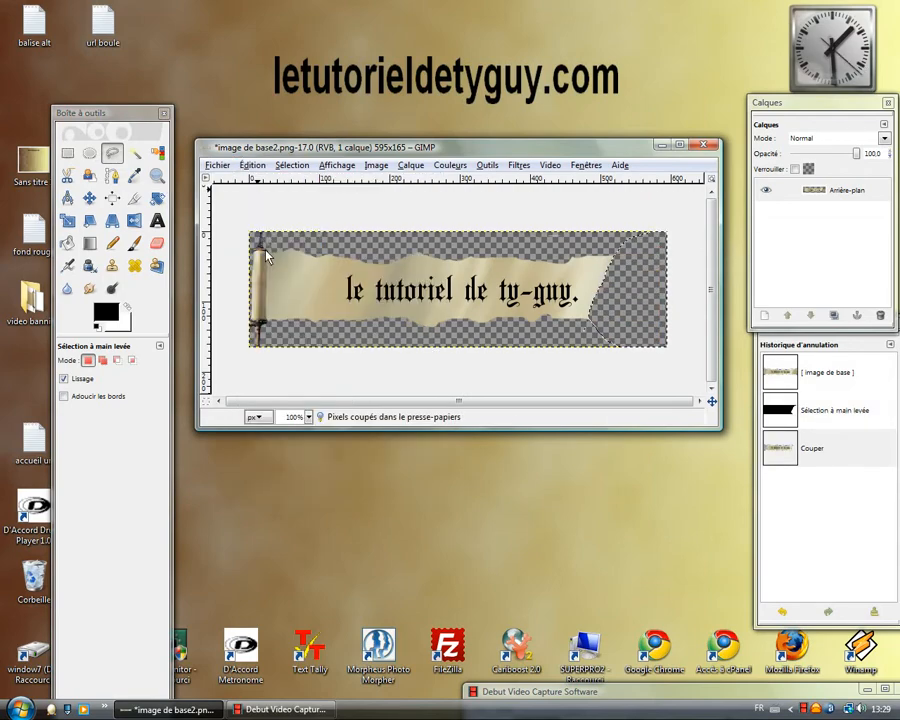
Step: Paste the cut banner piece as a new image
click(253, 167)
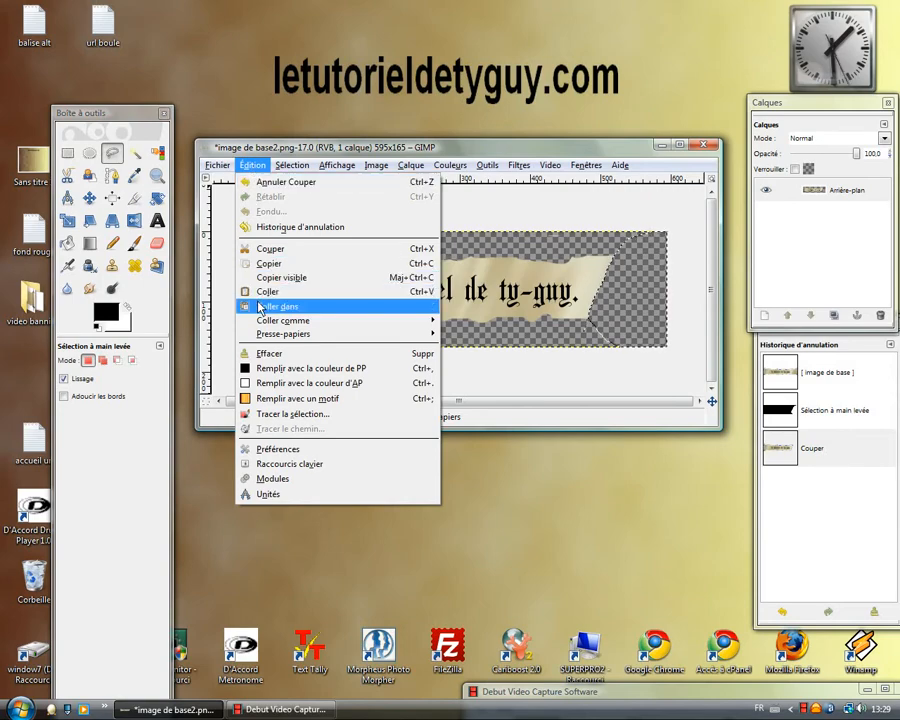
mouse_move(275, 321)
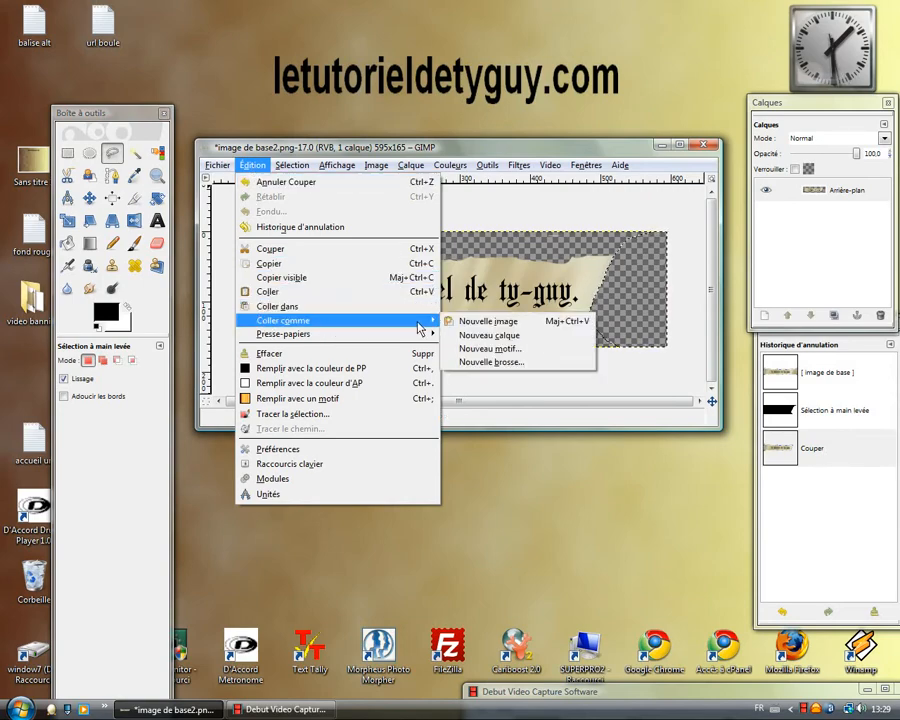
click(490, 322)
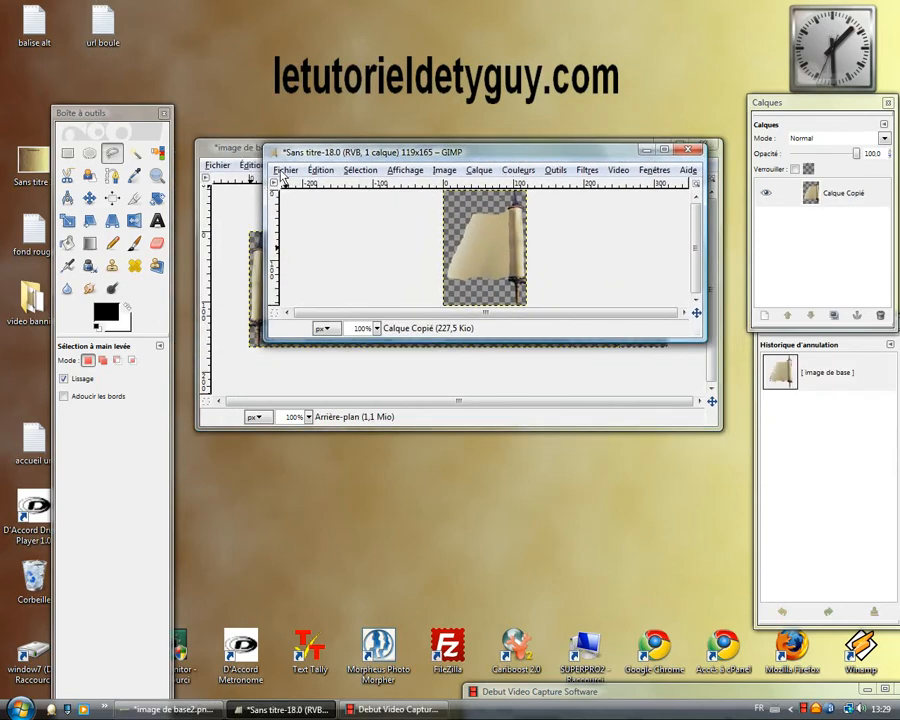
Step: Examine the name and file types offered for saving the cut scroll piece as a new file, without saving
click(284, 171)
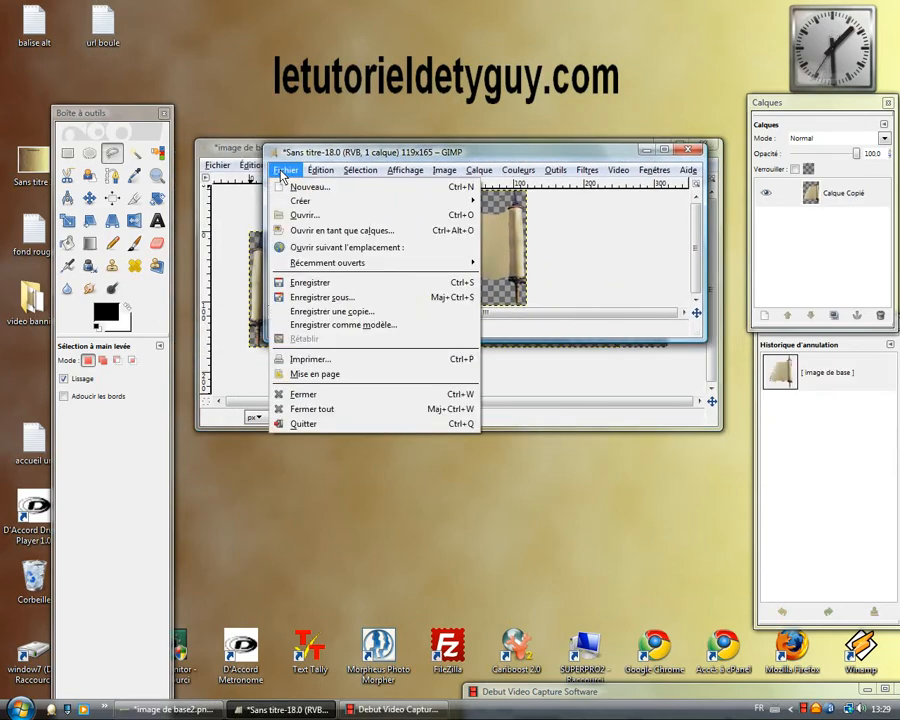
click(300, 298)
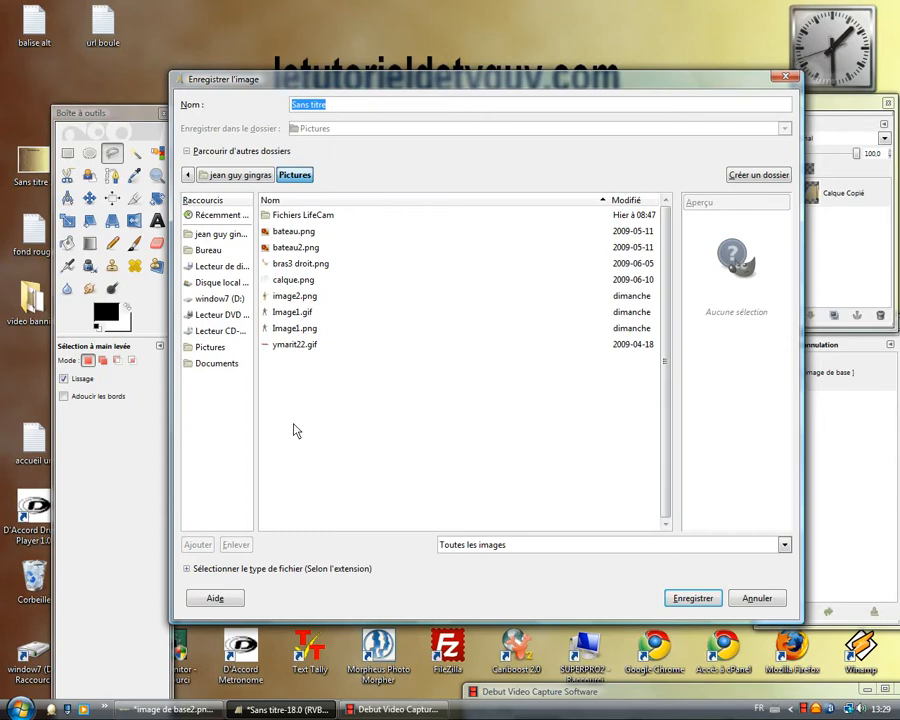
click(280, 568)
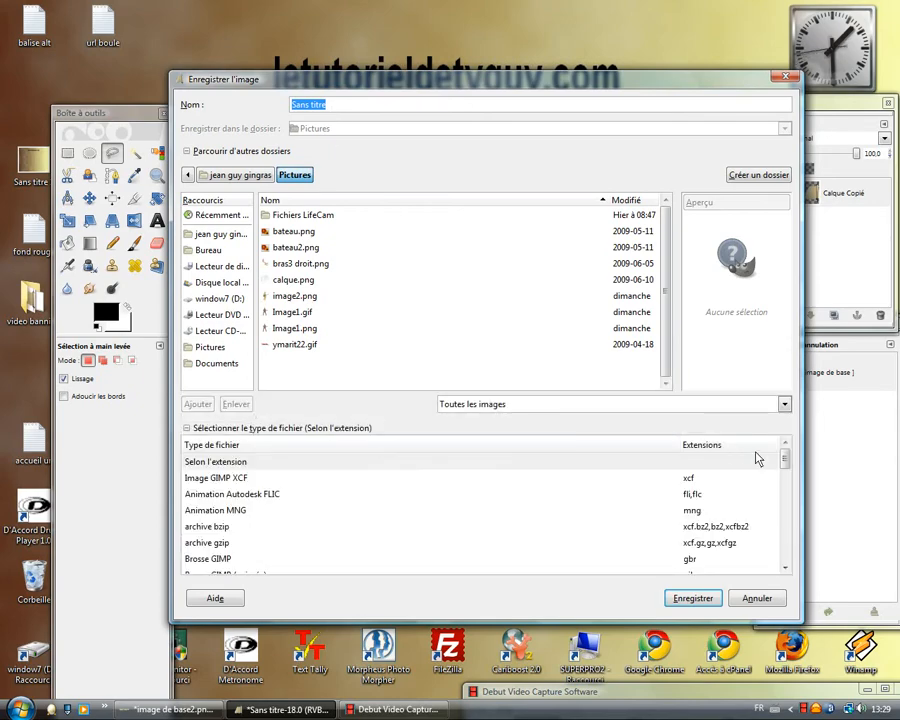
scroll(784, 470, down, 6)
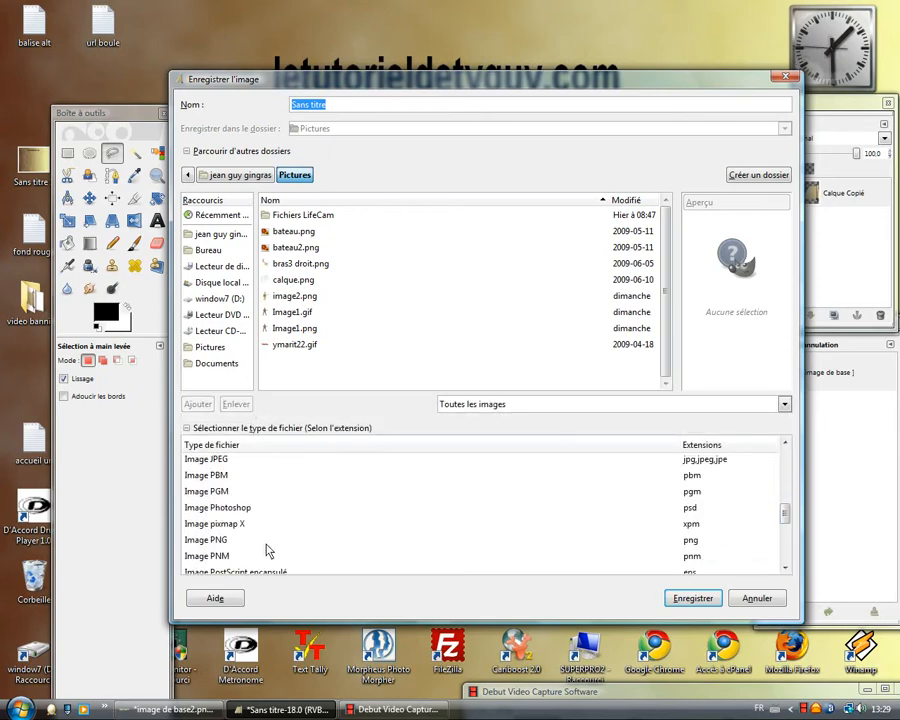
click(757, 598)
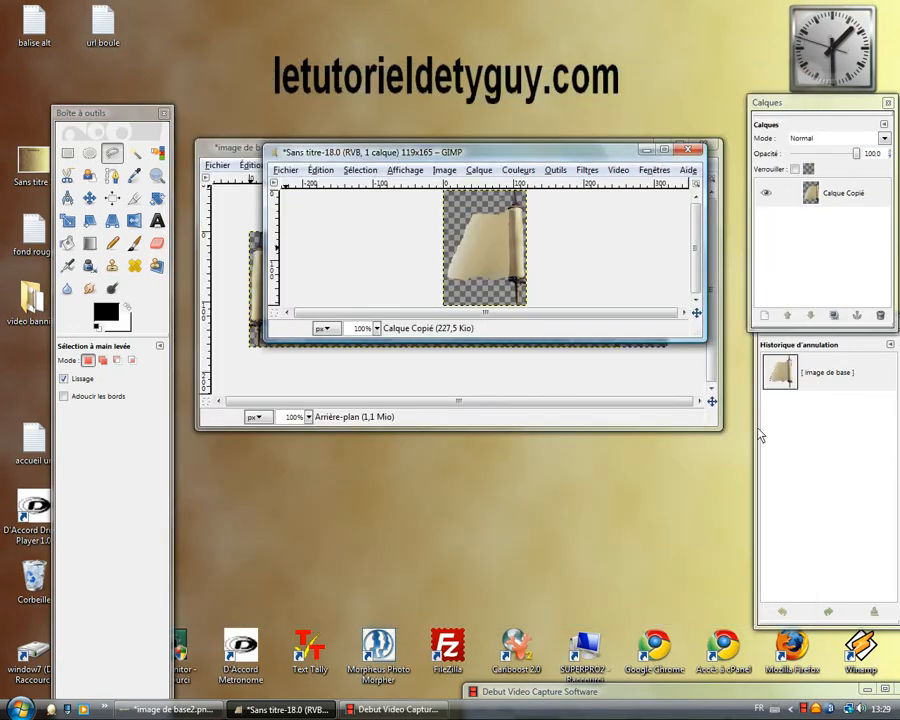
Step: Close the untitled scroll piece image and image de base2.png without saving either
click(688, 150)
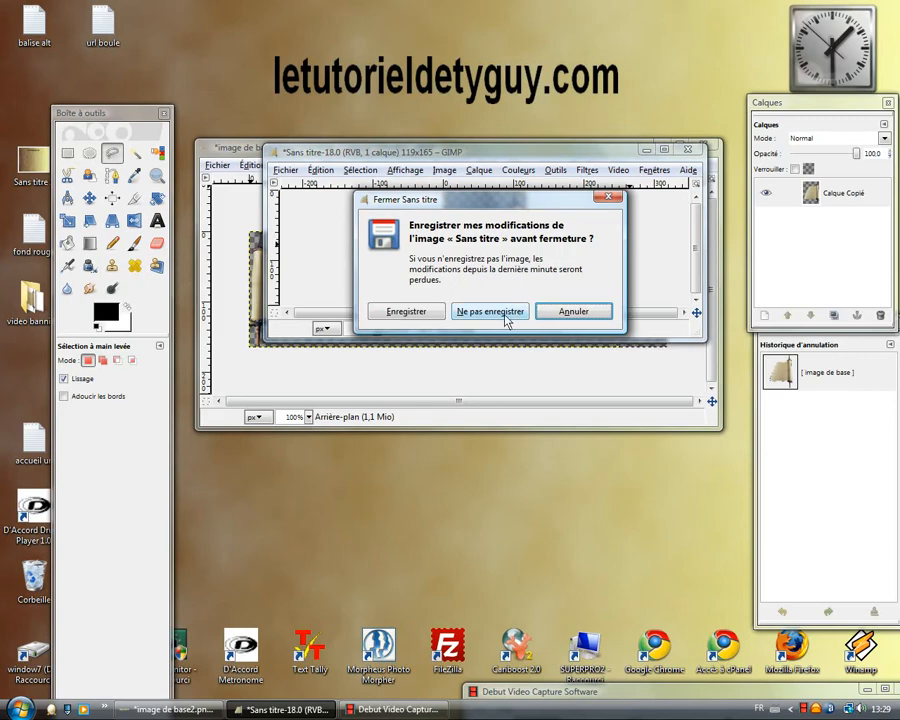
click(508, 317)
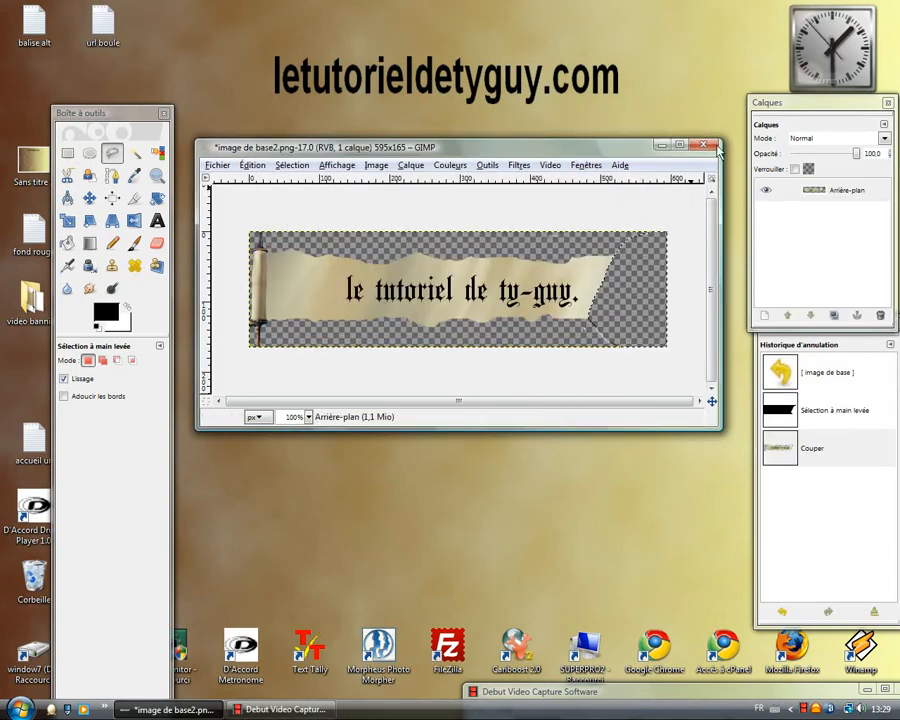
click(703, 146)
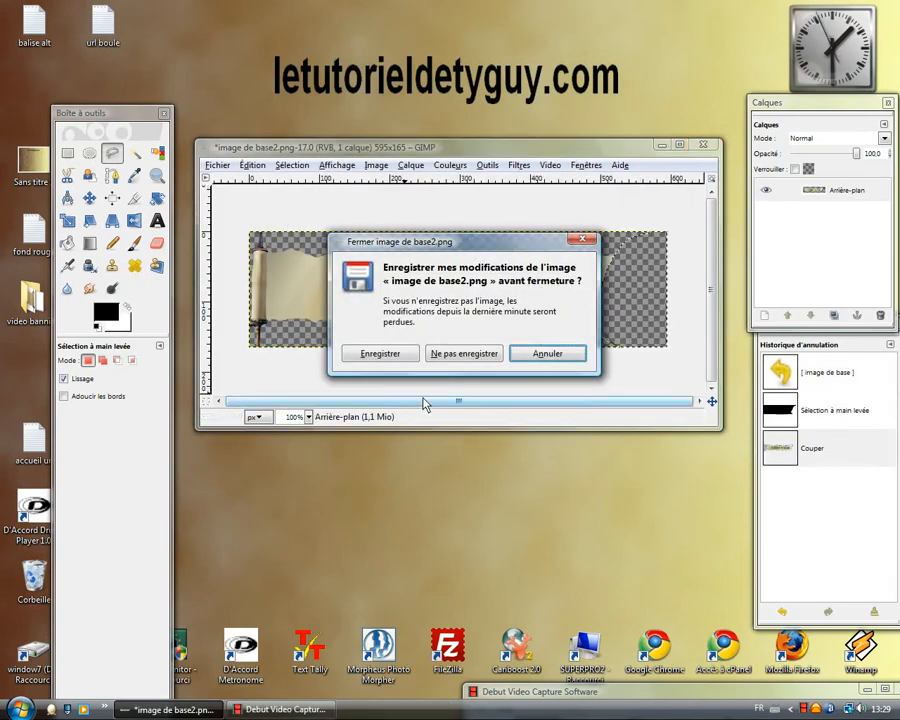
click(455, 355)
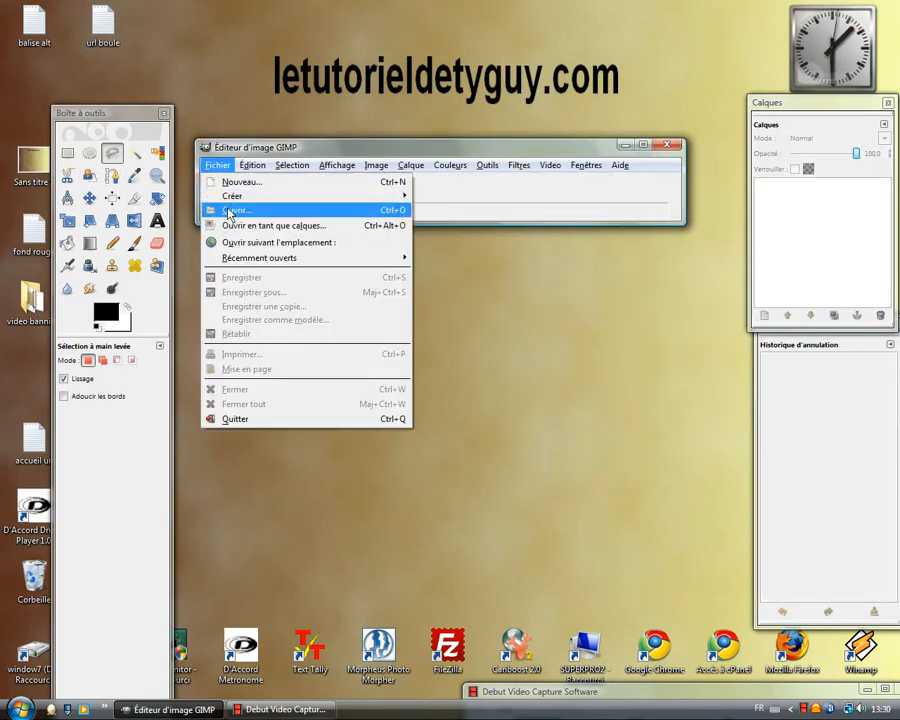
Step: Open image de base2.png from the video banniere folder and enlarge its image window around the banner
click(230, 212)
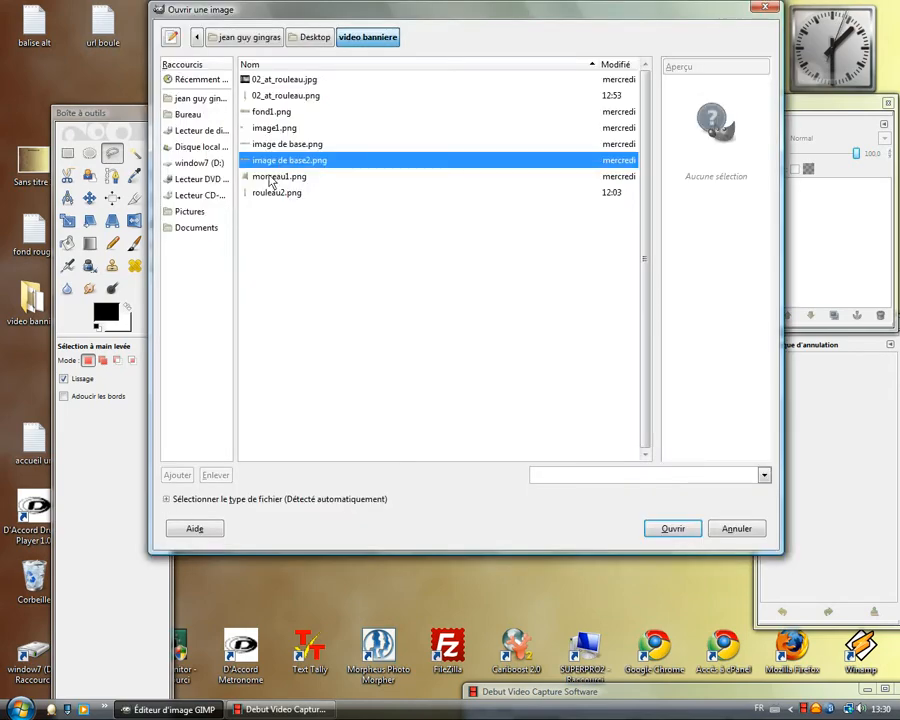
click(673, 529)
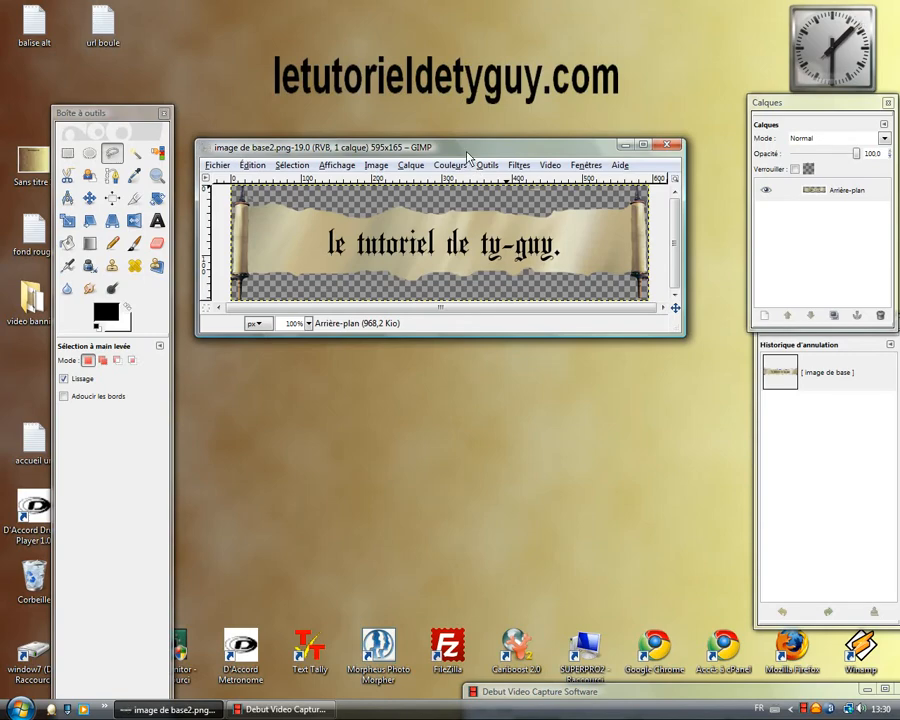
drag(458, 153, 437, 156)
drag(666, 256, 705, 255)
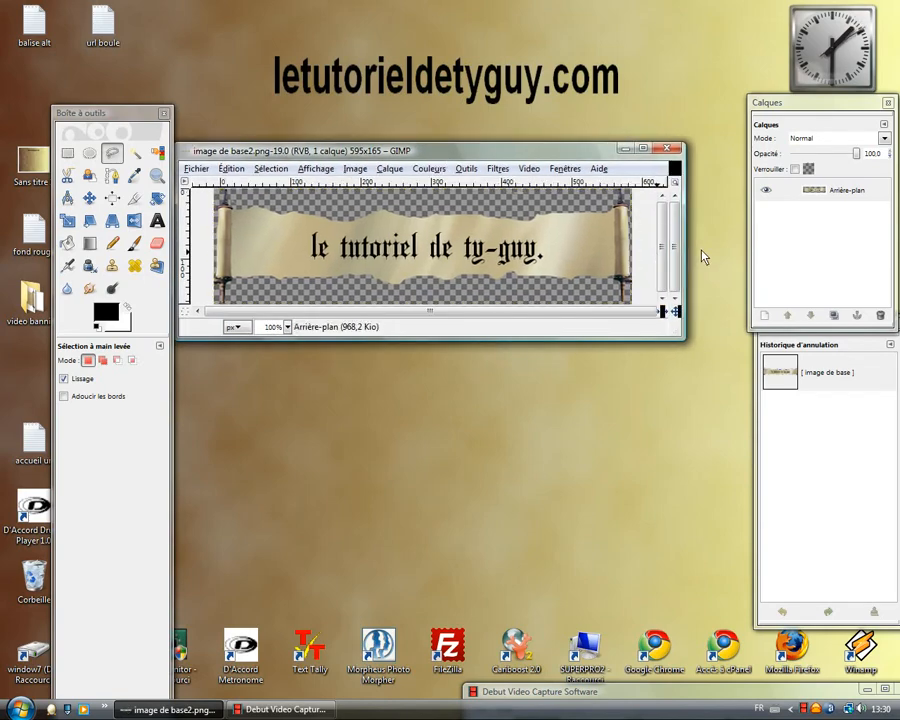
drag(555, 344, 552, 464)
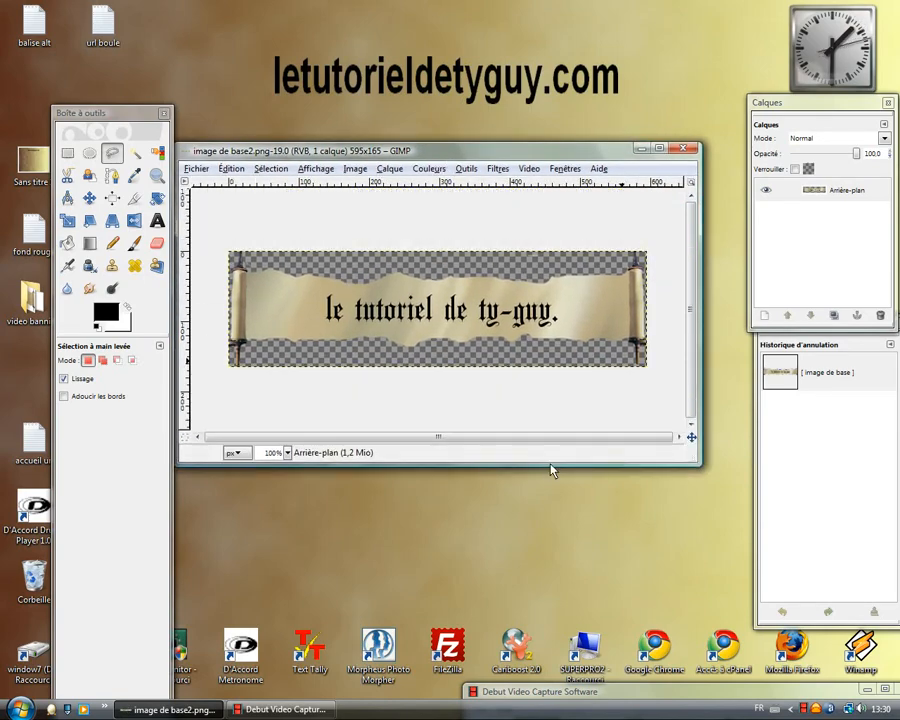
Step: Erase the banner's text, middle and right end with the Eraser, keeping only the left scroll end
click(157, 244)
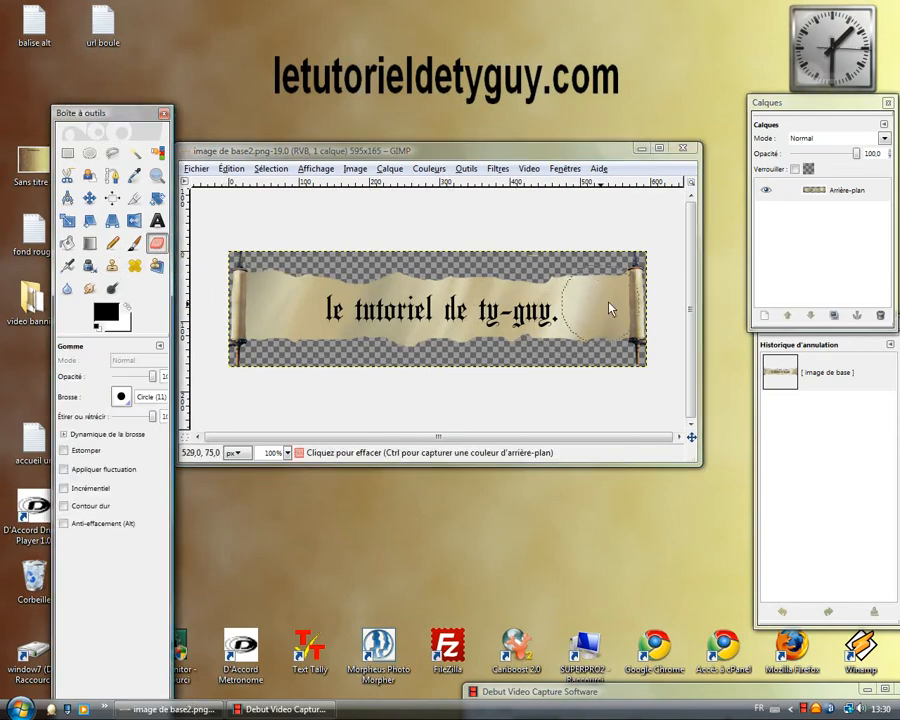
mouse_move(626, 252)
mouse_down()
mouse_move(628, 351)
mouse_move(598, 396)
mouse_move(622, 299)
mouse_move(555, 321)
mouse_move(532, 354)
mouse_move(568, 268)
mouse_move(492, 360)
mouse_move(522, 264)
mouse_move(437, 355)
mouse_move(403, 309)
mouse_move(382, 334)
mouse_move(421, 287)
mouse_move(350, 368)
mouse_move(362, 287)
mouse_move(325, 352)
mouse_up()
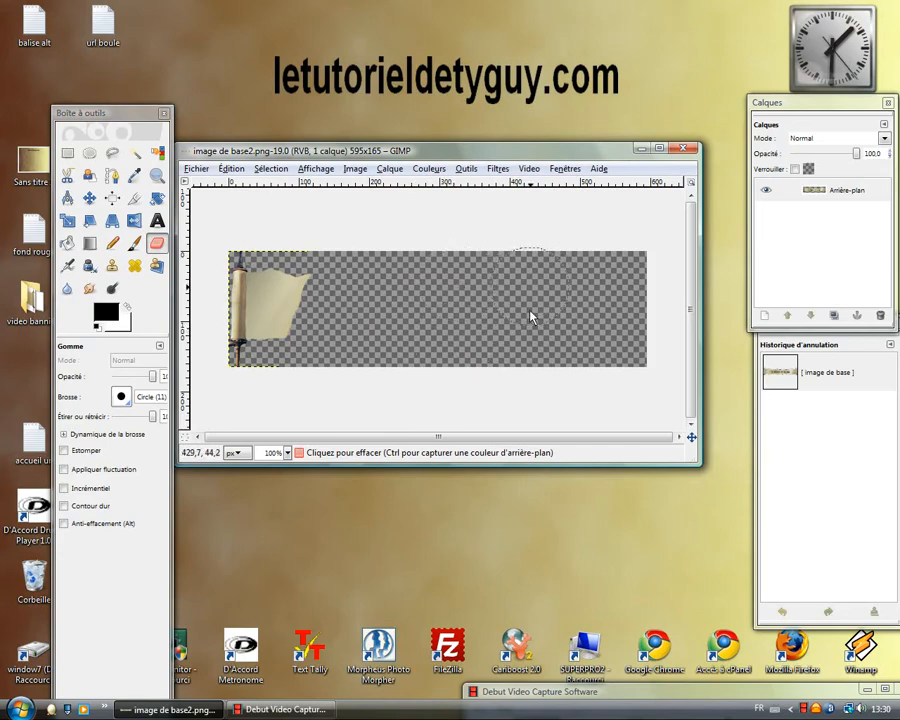
drag(530, 317, 580, 281)
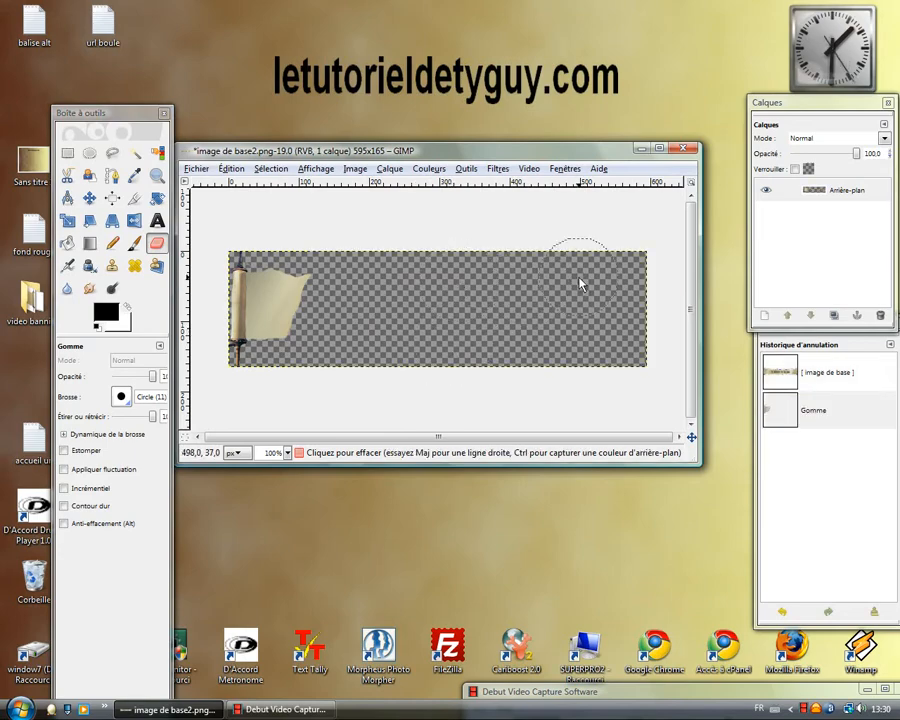
Step: Open morceau1.png as a layer and move it over the left scroll end to form a short banner
click(197, 169)
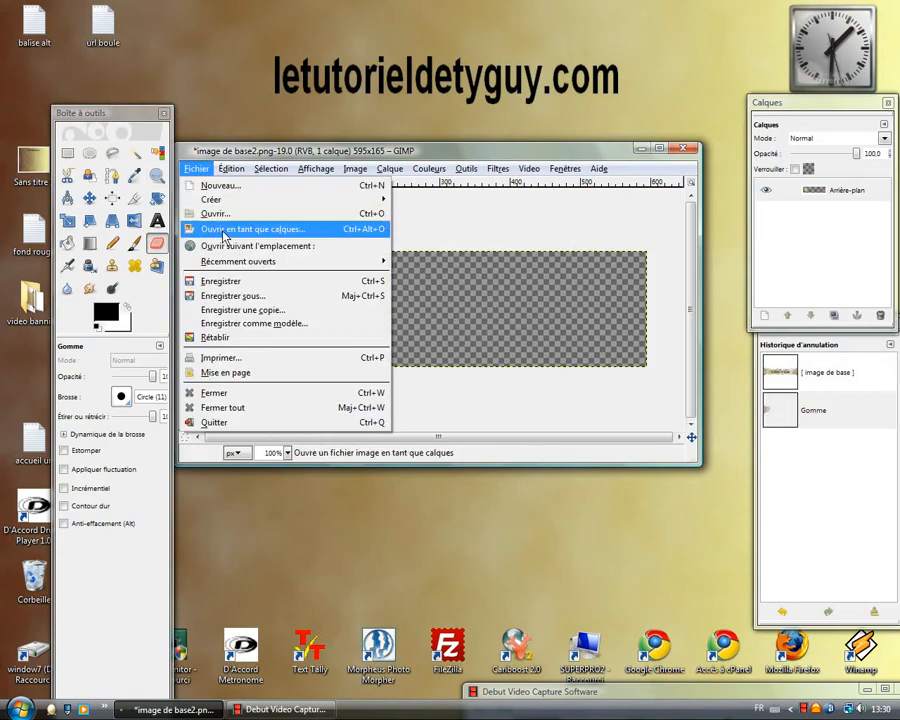
click(225, 232)
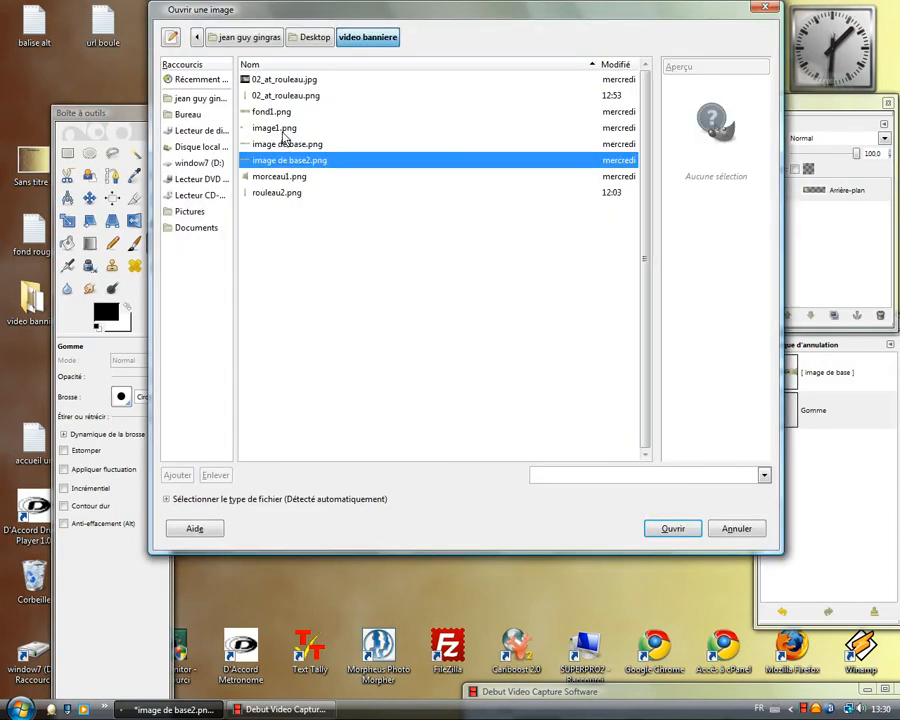
click(271, 179)
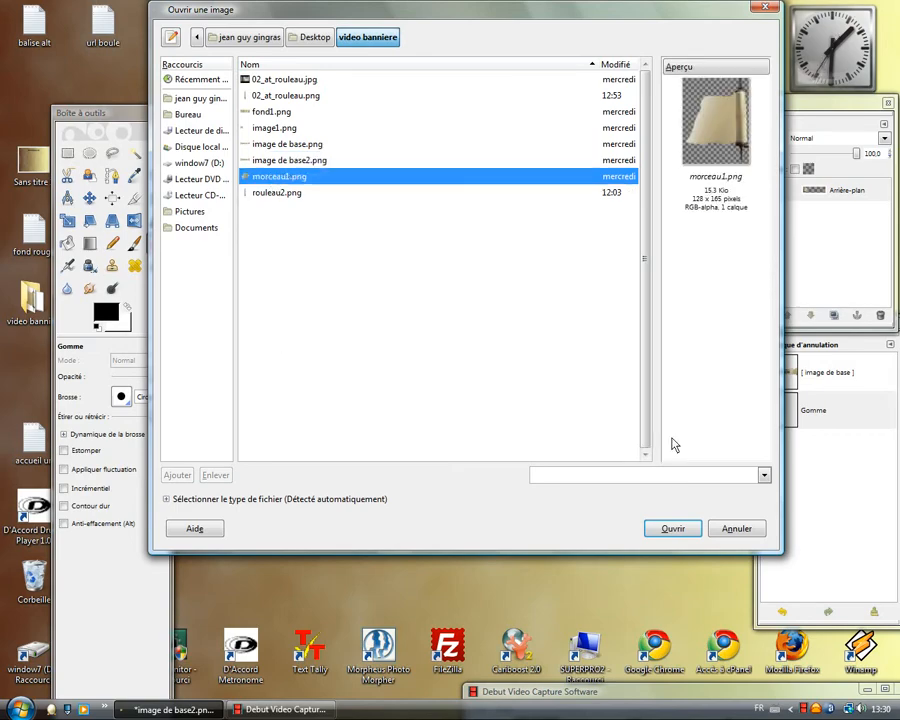
click(686, 533)
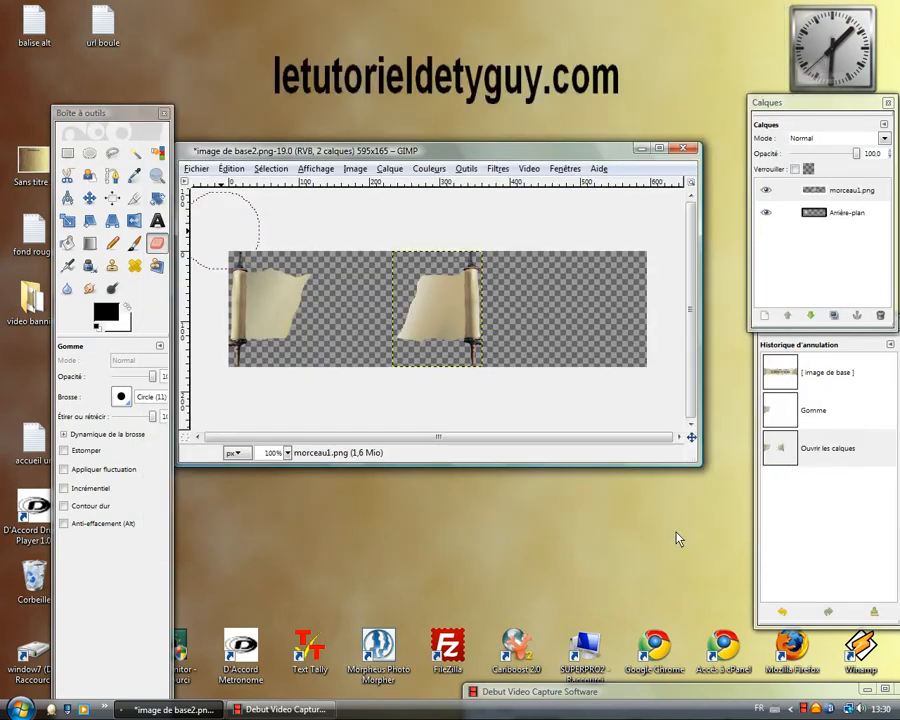
click(89, 198)
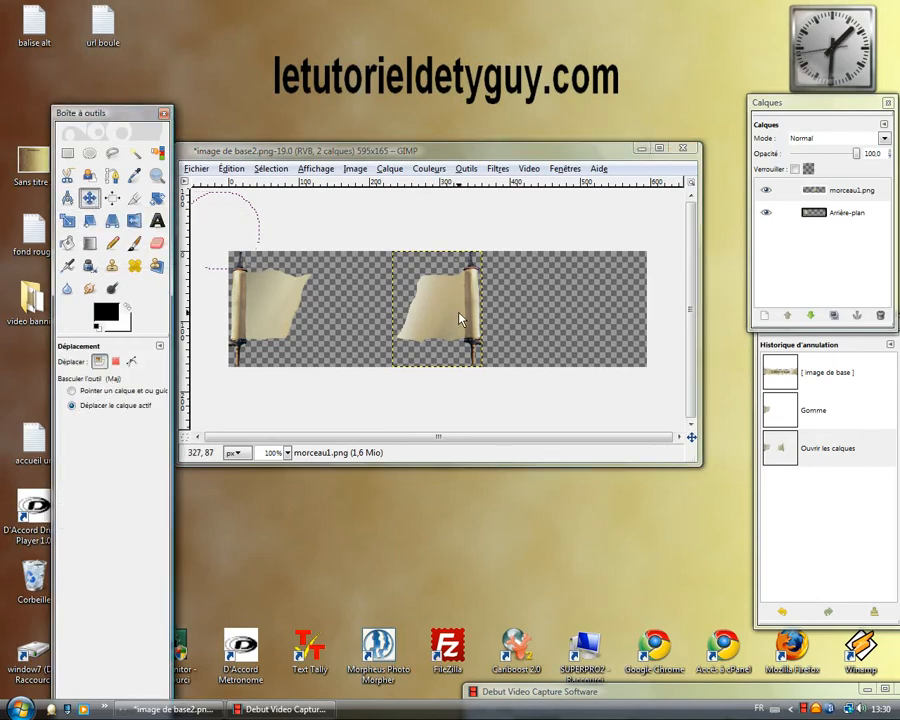
drag(462, 316, 322, 318)
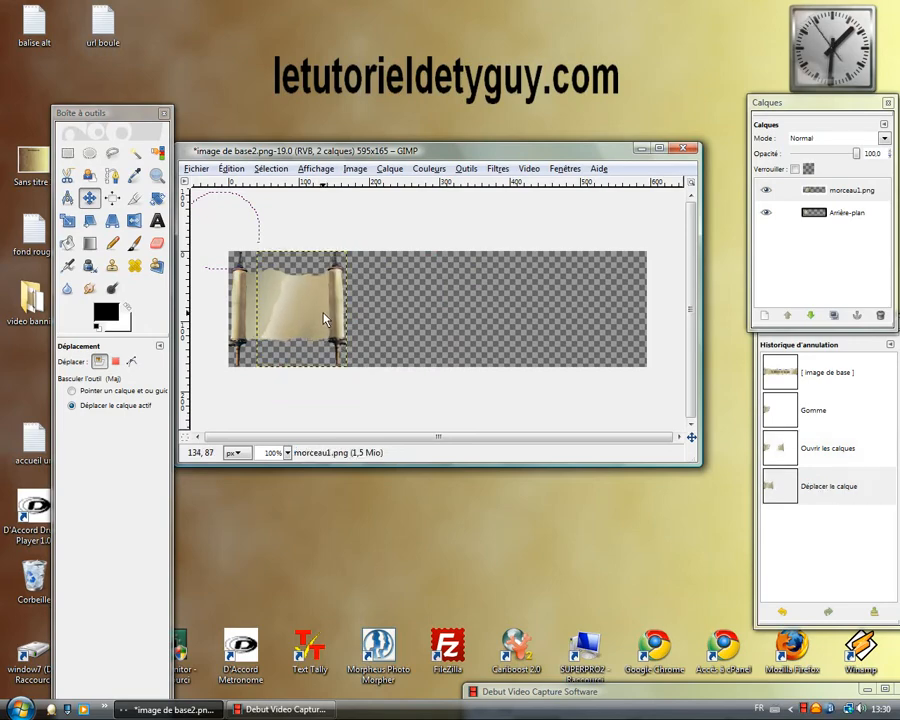
Step: Merge the morceau1.png layer down and blend the seam between the two parchment pieces with the Smudge tool
click(390, 170)
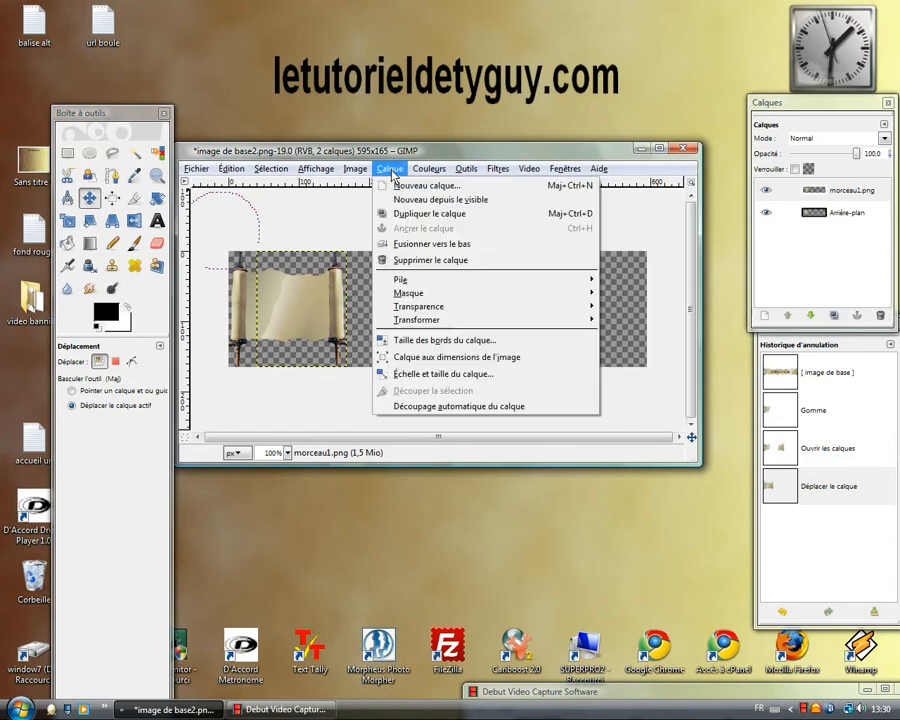
click(415, 246)
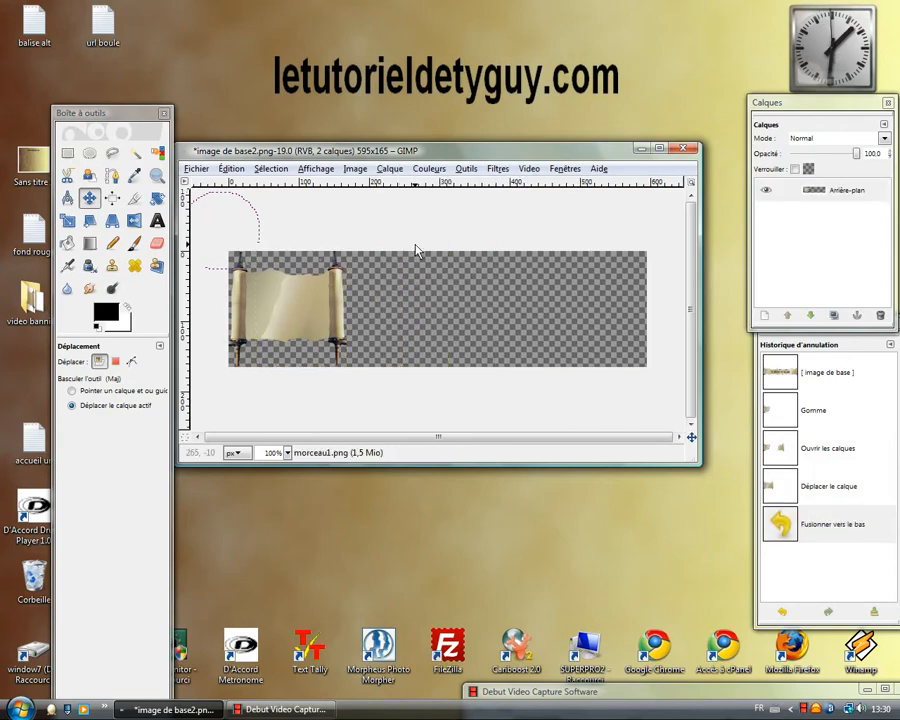
click(90, 290)
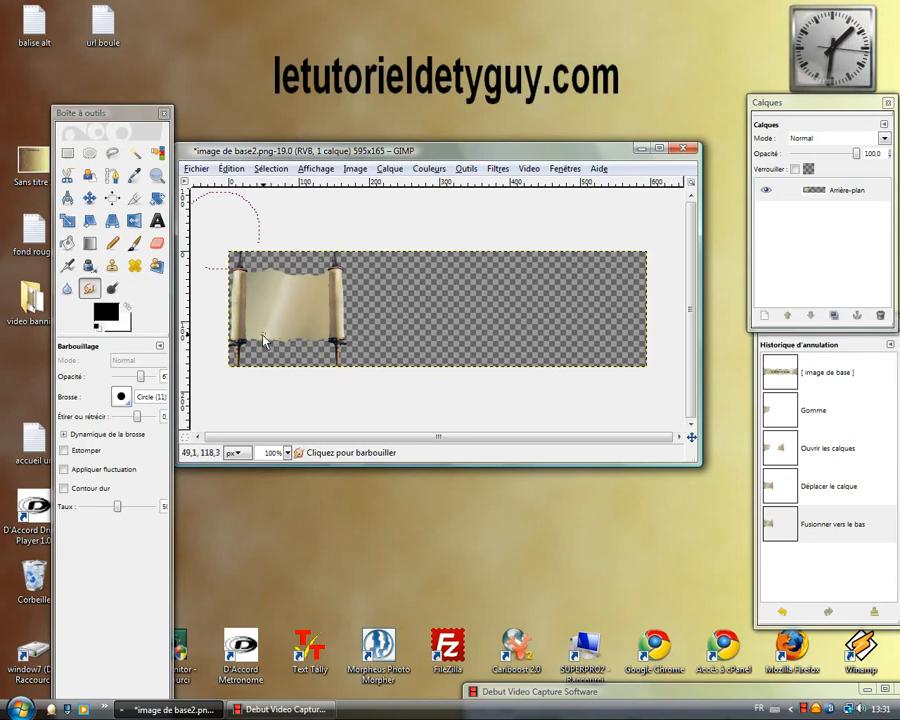
drag(258, 338, 279, 301)
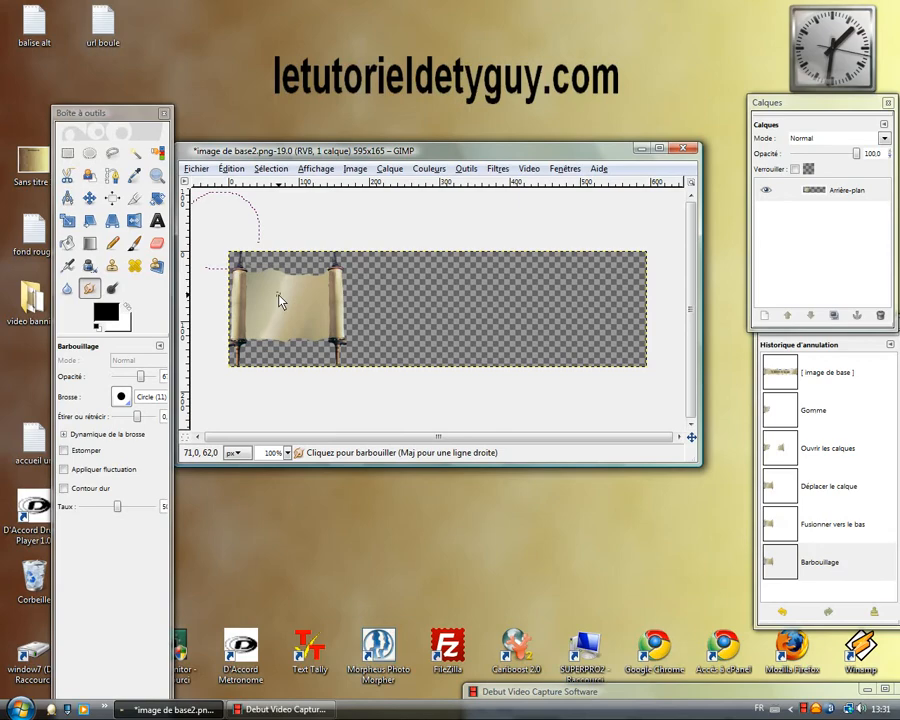
Step: Examine the name and file types offered for saving the short banner as another file, without saving
click(196, 168)
click(228, 295)
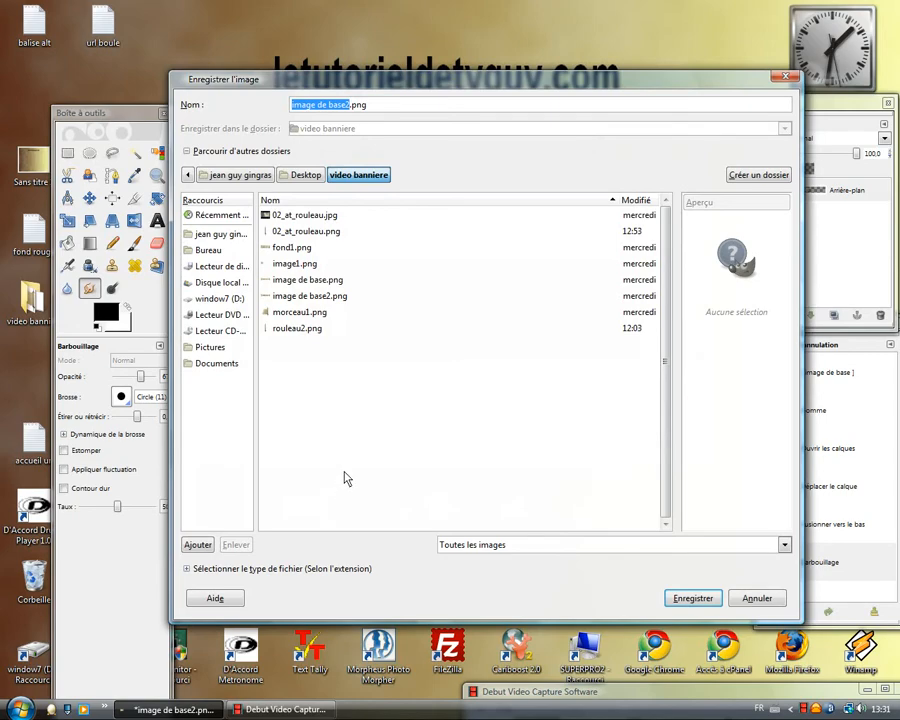
click(250, 572)
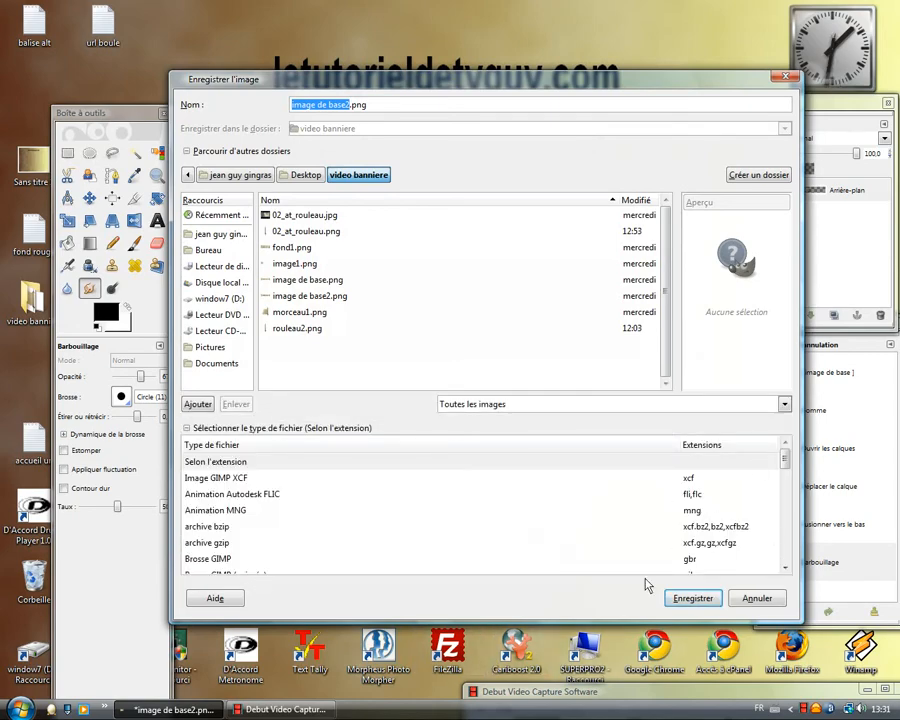
click(757, 598)
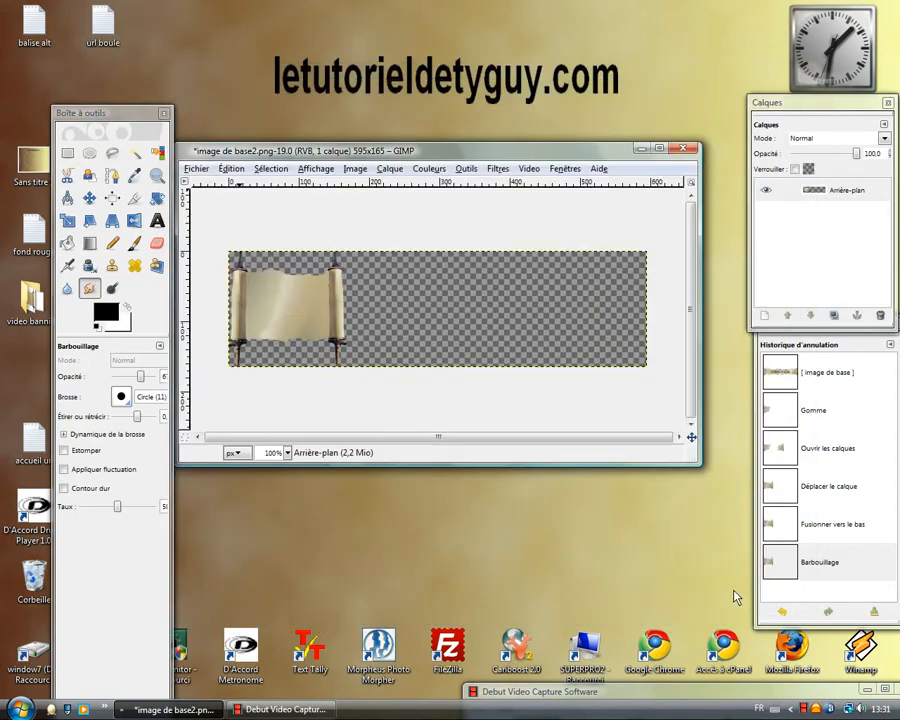
Step: Close the short banner without saving and reopen the original image de base2.png from the video banniere folder
click(684, 150)
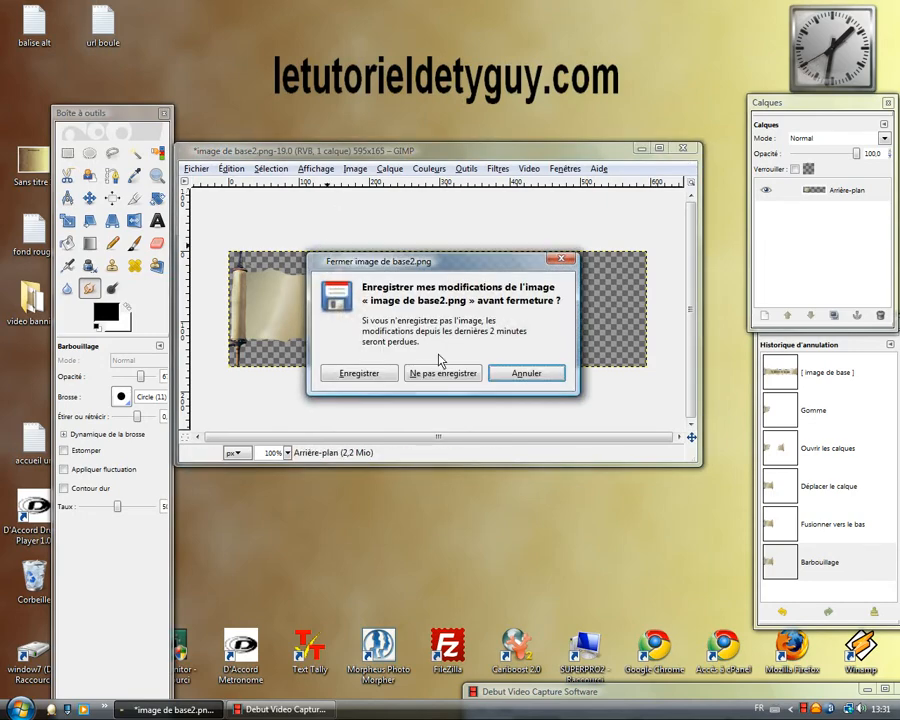
click(446, 384)
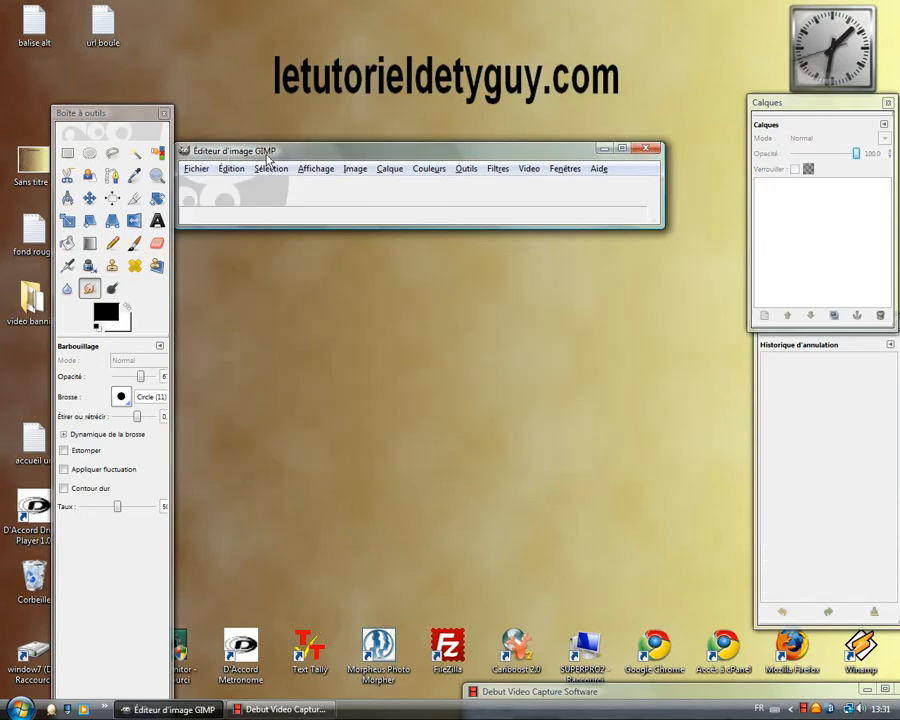
drag(262, 152, 357, 132)
click(283, 145)
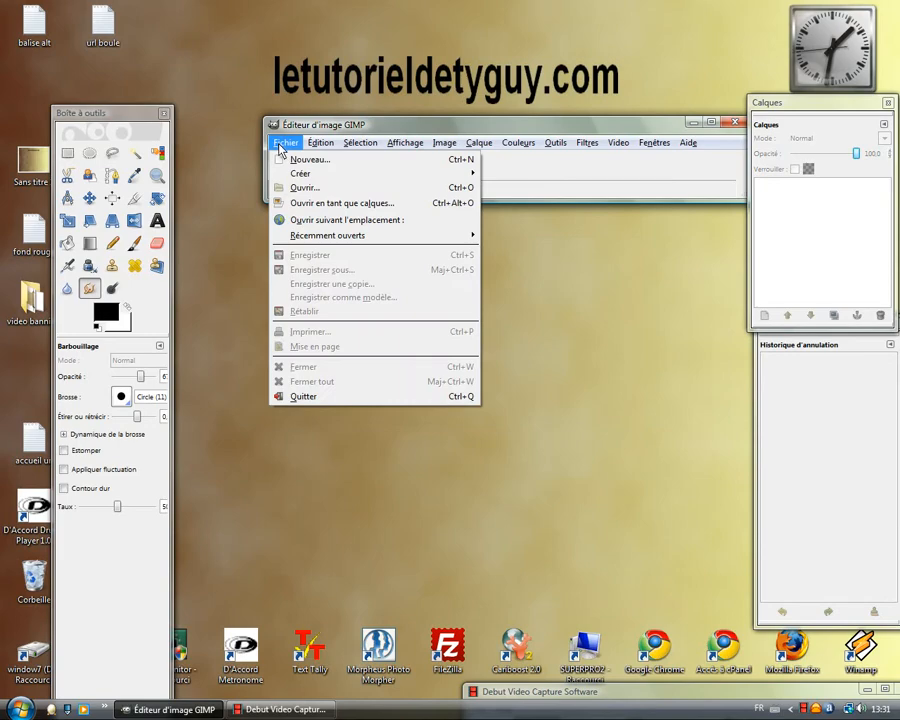
click(299, 190)
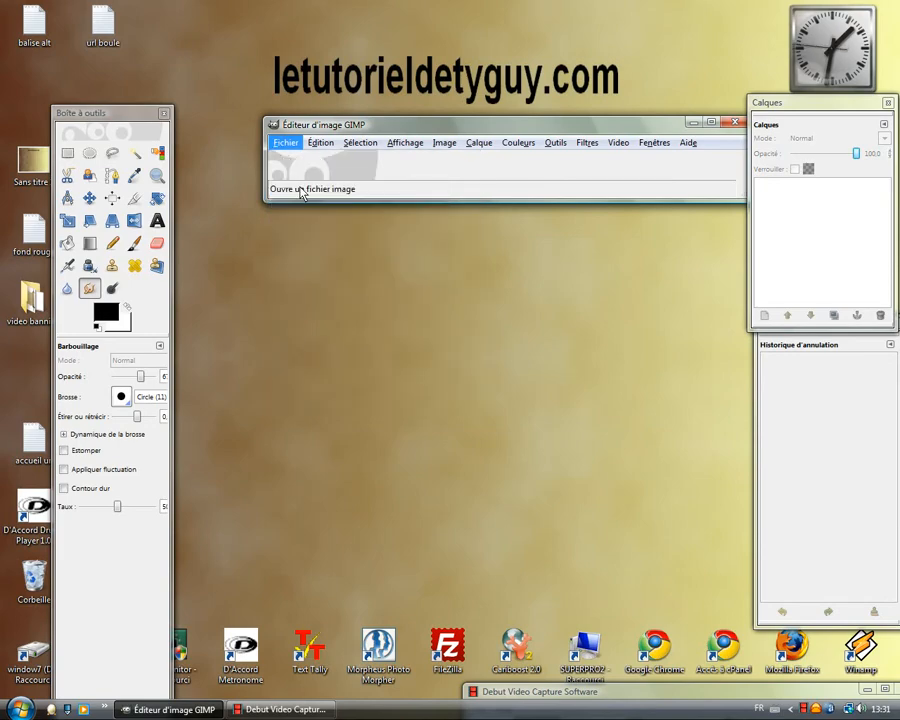
click(280, 176)
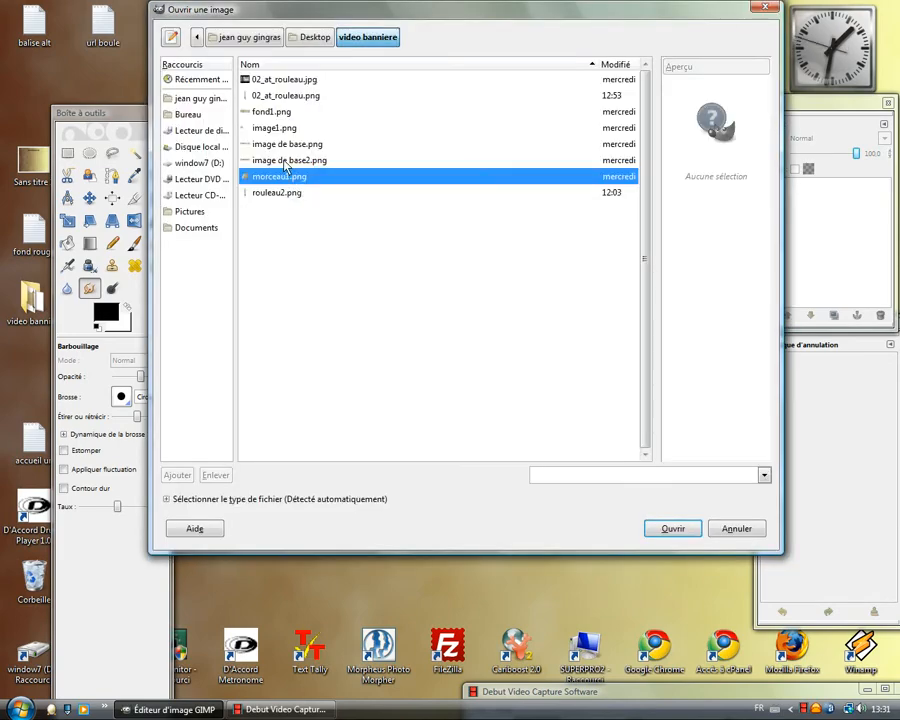
click(285, 160)
click(671, 531)
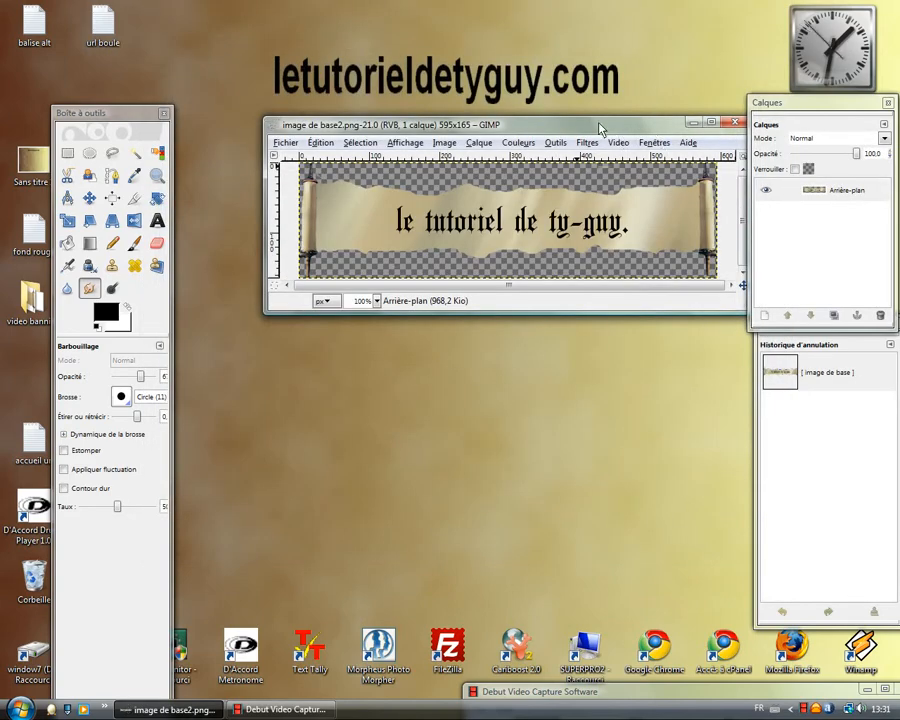
Step: Erase the part of the banner beyond the letters "le tuto" with the Eraser, leaving a slanted cut edge
drag(600, 128, 510, 122)
click(157, 243)
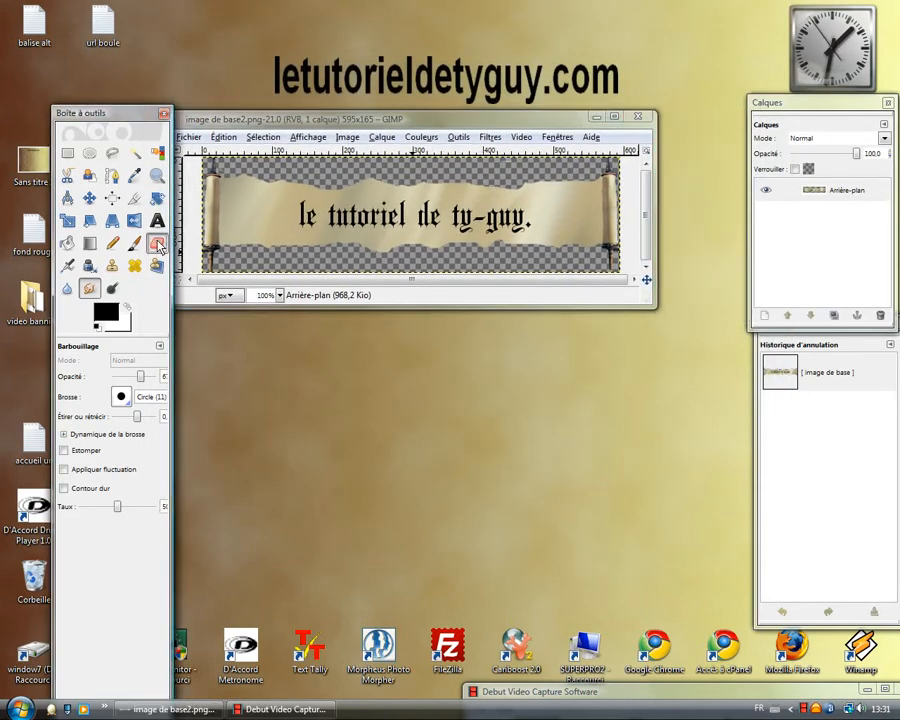
mouse_move(622, 172)
mouse_down()
mouse_move(551, 283)
mouse_move(589, 168)
mouse_move(490, 268)
mouse_move(509, 156)
mouse_move(421, 258)
mouse_move(432, 185)
mouse_move(381, 276)
mouse_move(432, 229)
mouse_move(470, 170)
mouse_move(451, 237)
mouse_move(581, 178)
mouse_move(591, 193)
mouse_move(629, 181)
mouse_up()
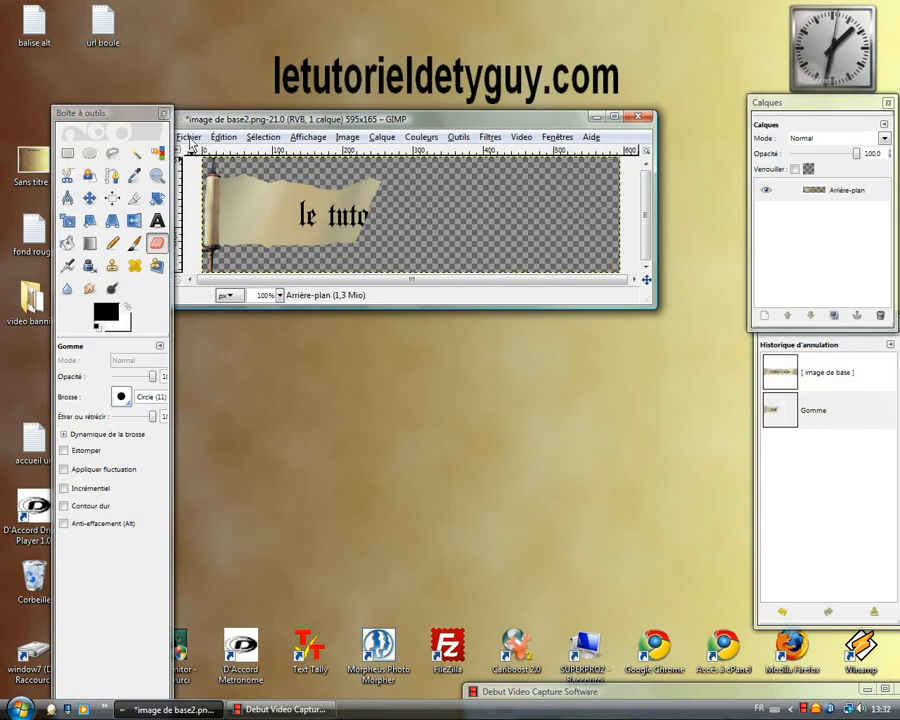
Step: Open morceau1.png as a layer and move it over the cut edge of the parchment to form a medium-length banner
click(189, 137)
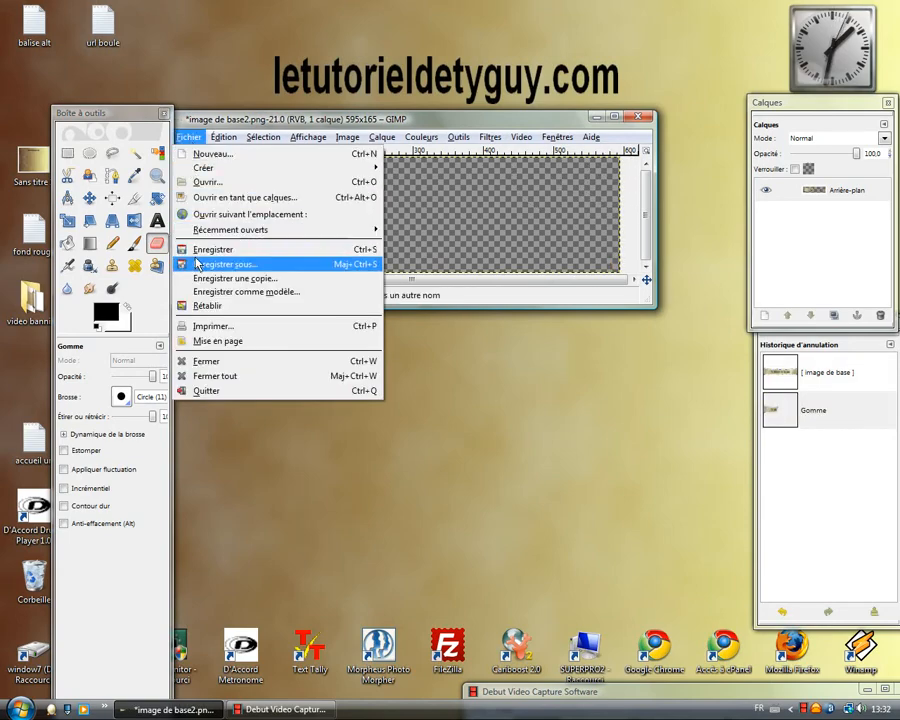
click(222, 198)
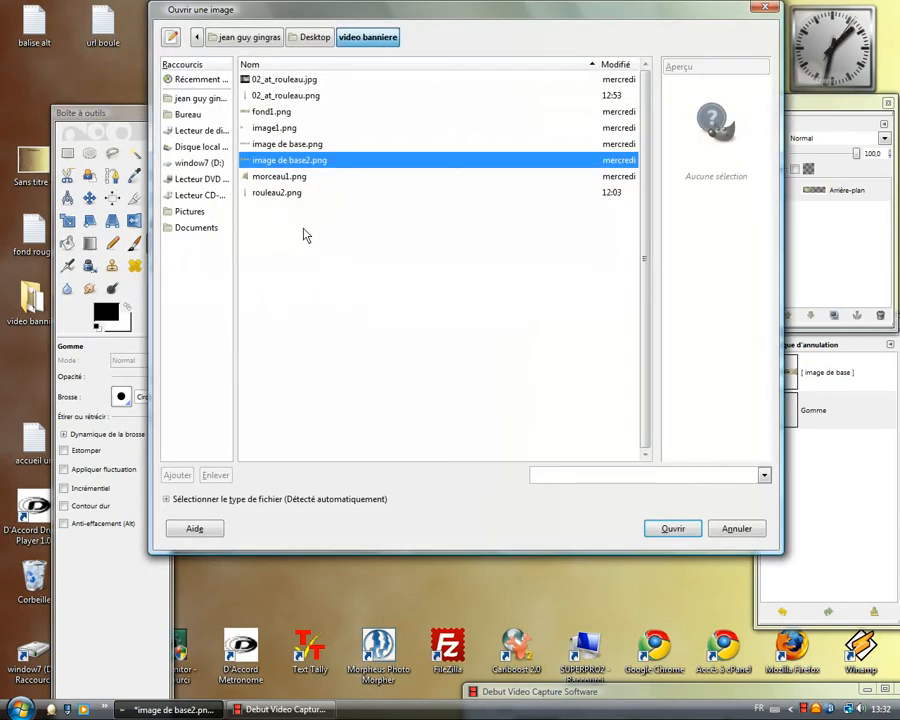
click(276, 179)
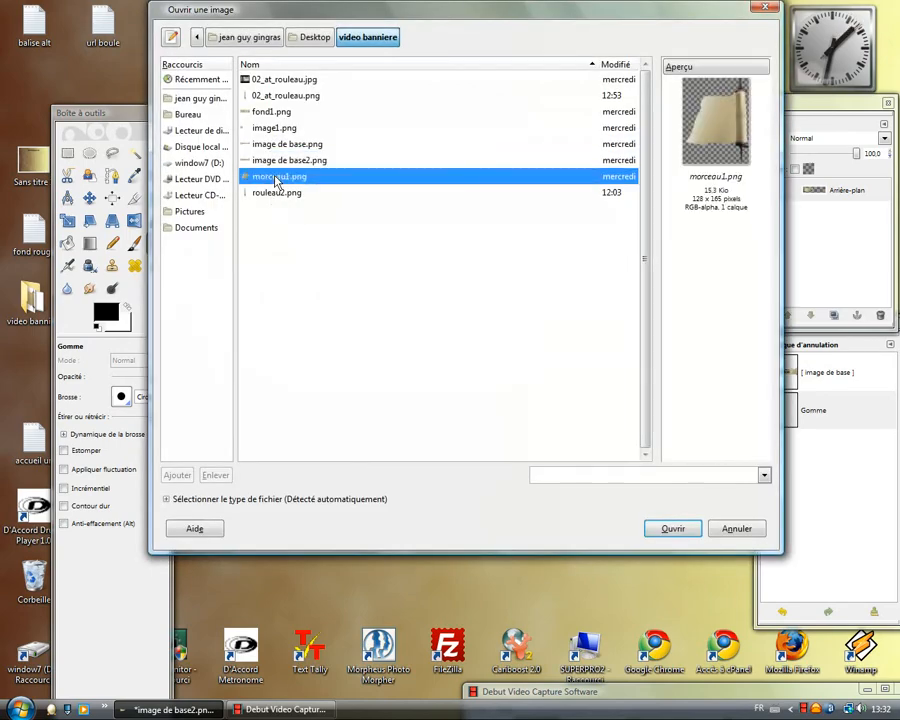
click(673, 530)
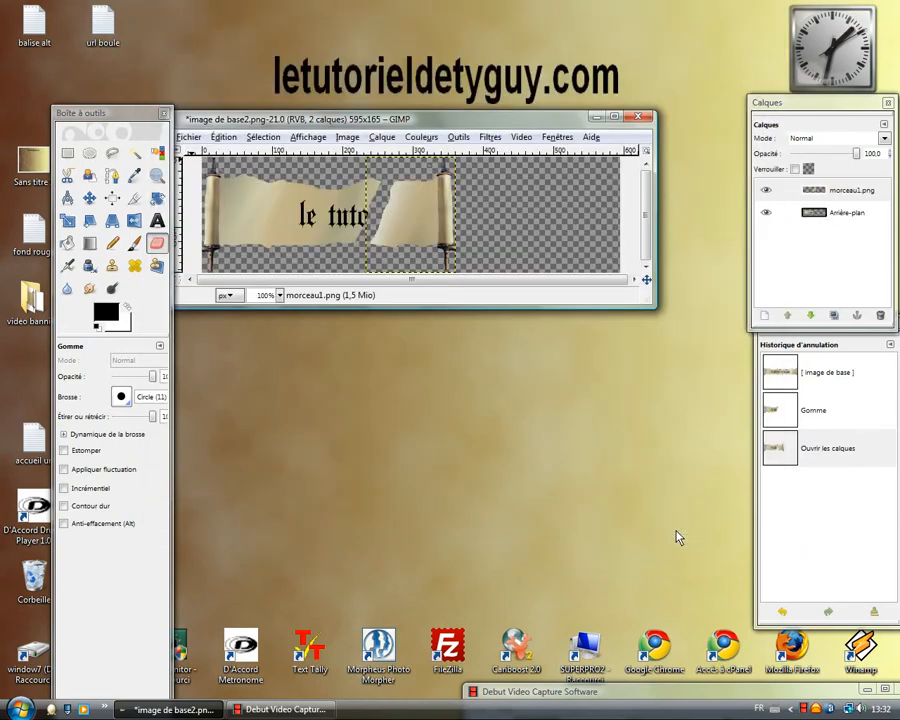
click(89, 198)
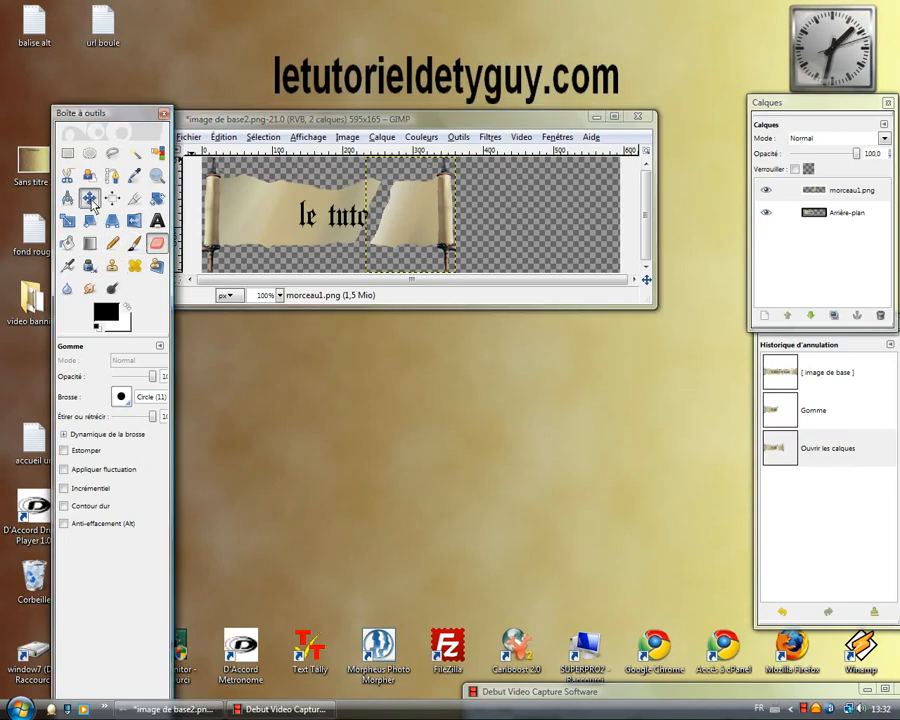
drag(428, 236, 404, 234)
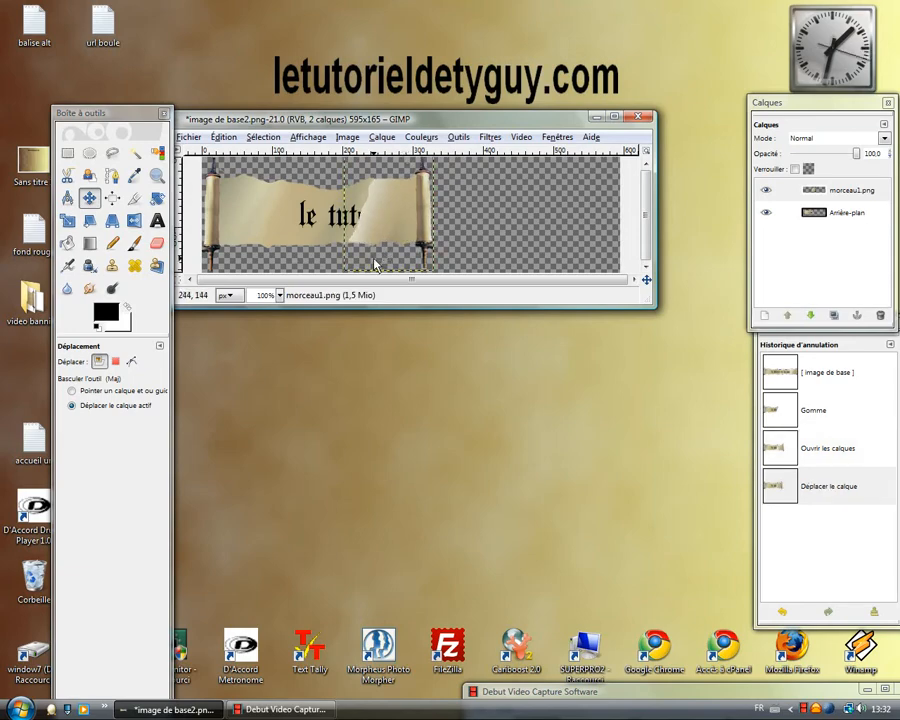
Step: Open another copy of image de base2.png and place its window below the medium-length banner
click(189, 136)
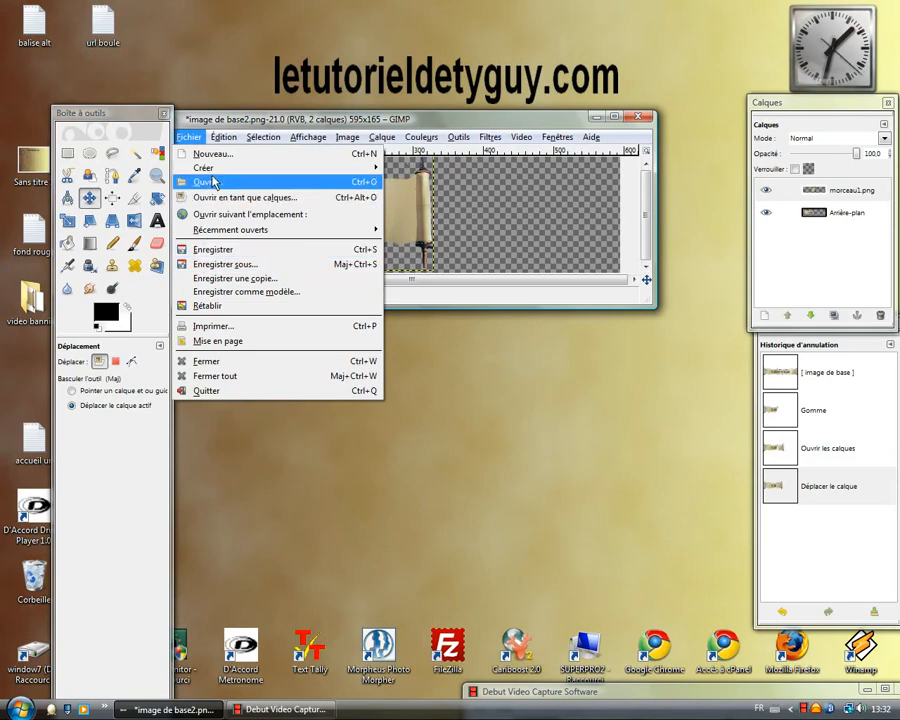
click(210, 185)
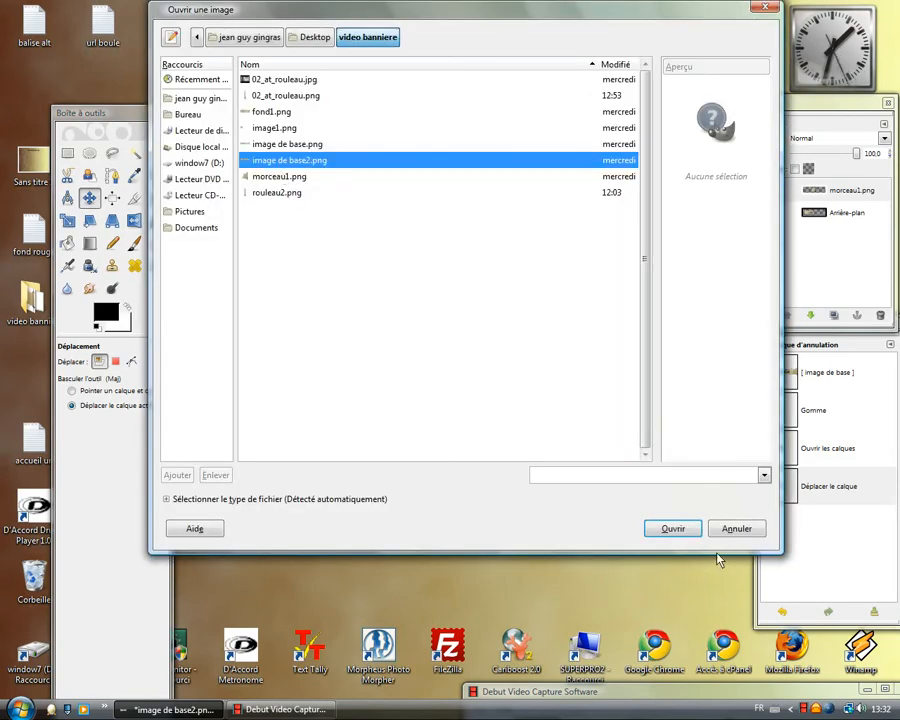
click(684, 531)
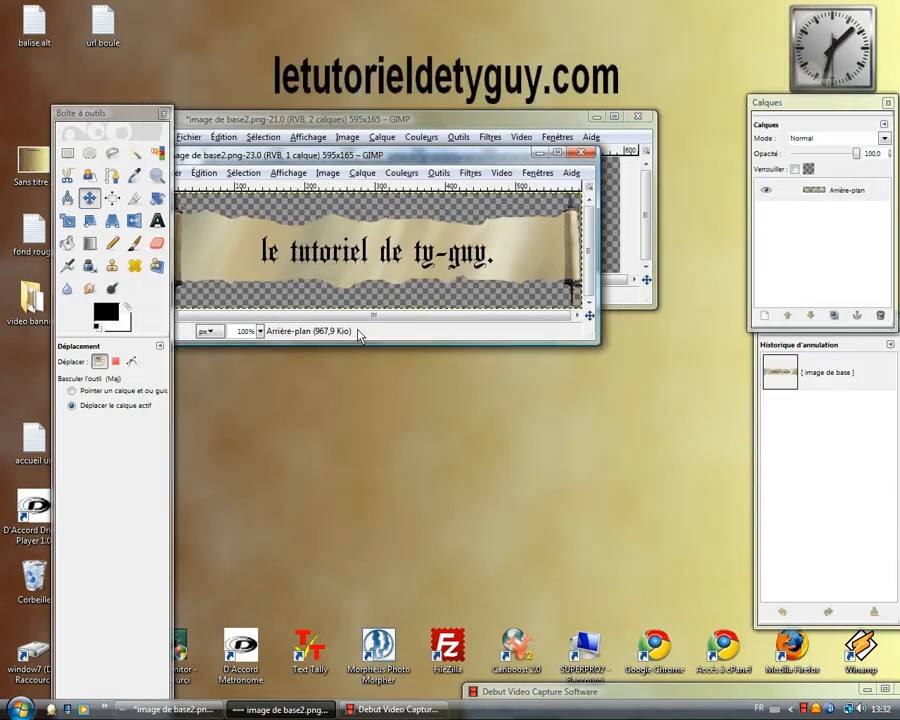
drag(339, 175, 403, 485)
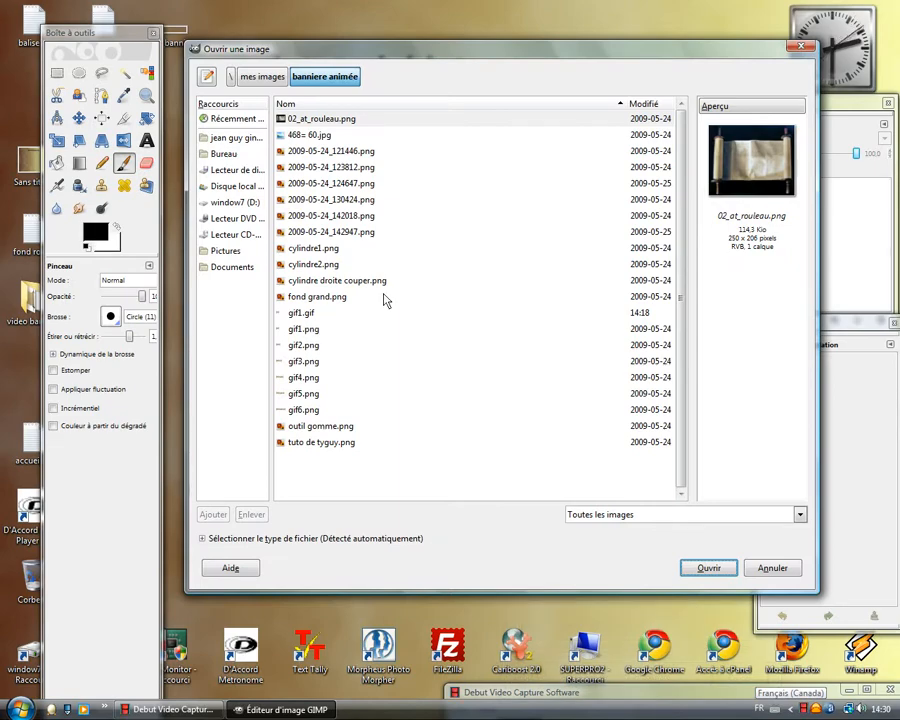
Step: Open gif1.png from the banniere animée folder and arrange the image window and Layers dialog side by side
click(309, 331)
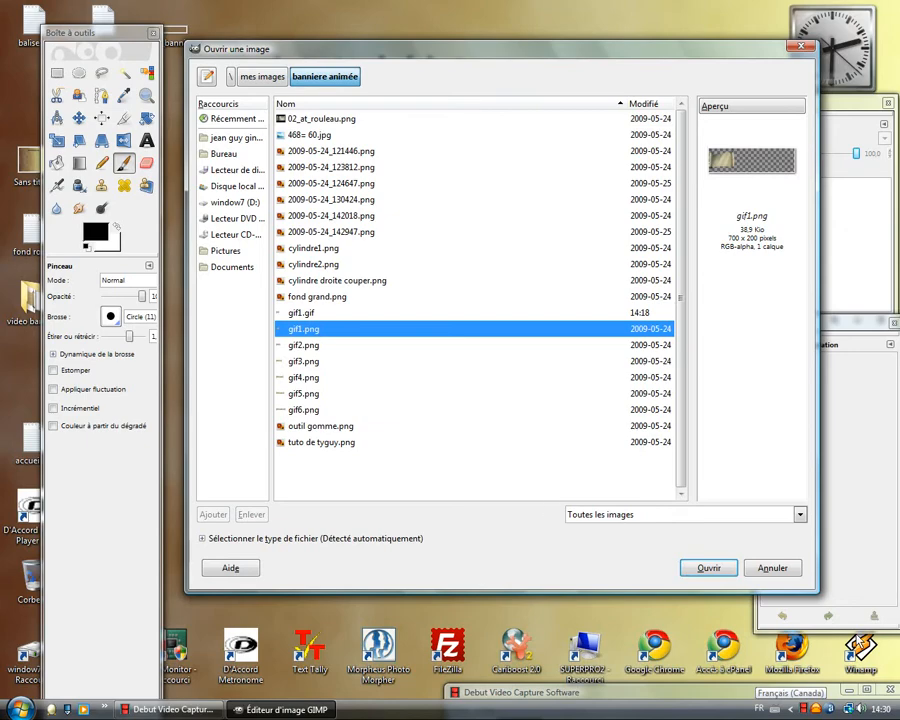
click(709, 568)
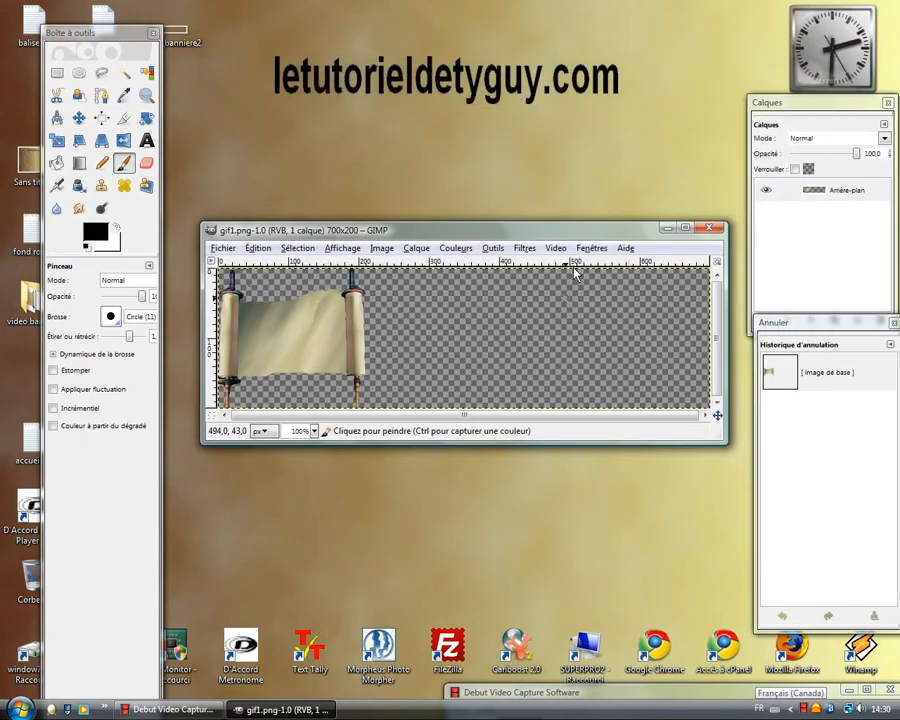
drag(400, 229, 396, 158)
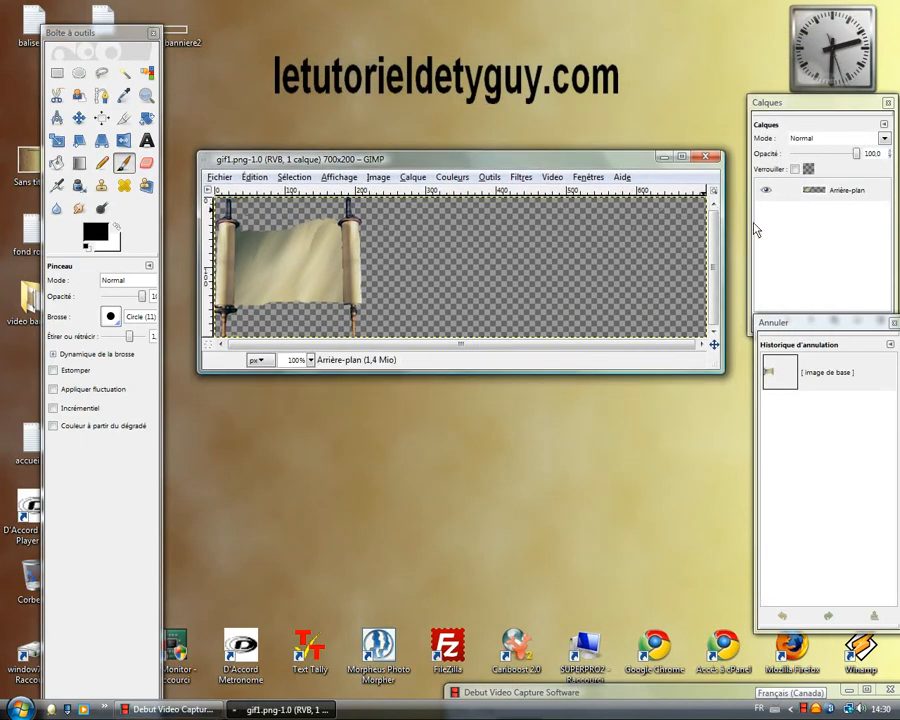
drag(818, 113, 792, 112)
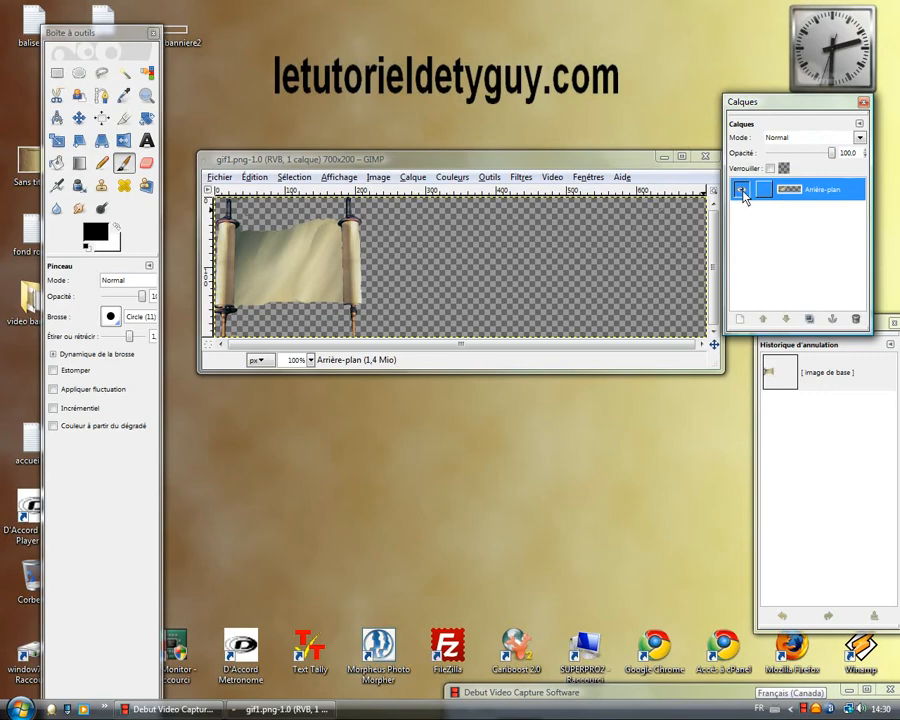
Step: Examine the list of dockable dialogs for the Layers entry without opening one
click(588, 180)
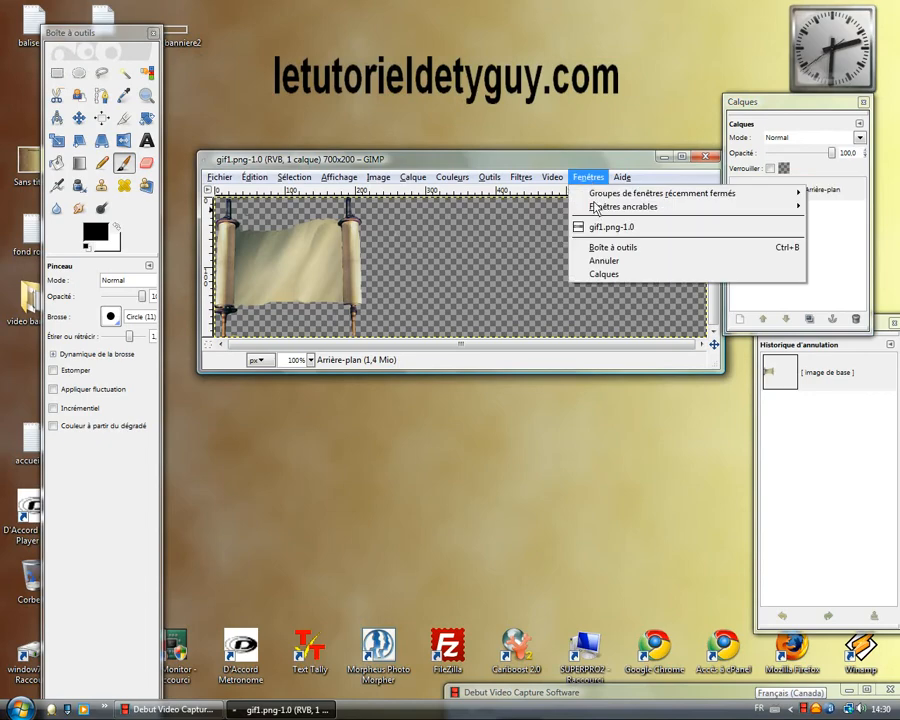
mouse_move(603, 216)
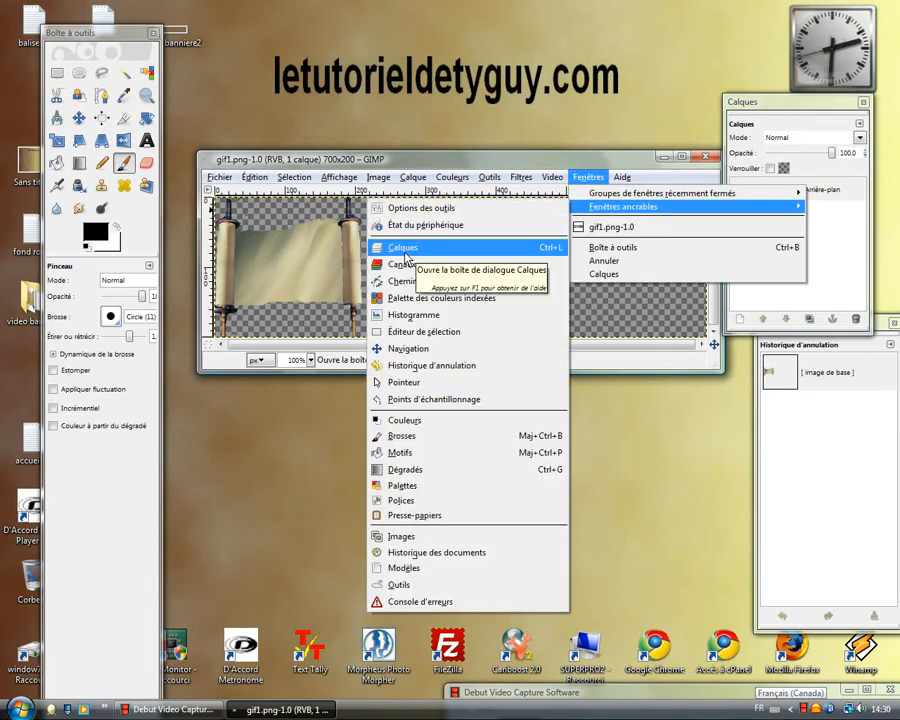
key(Escape)
key(Escape)
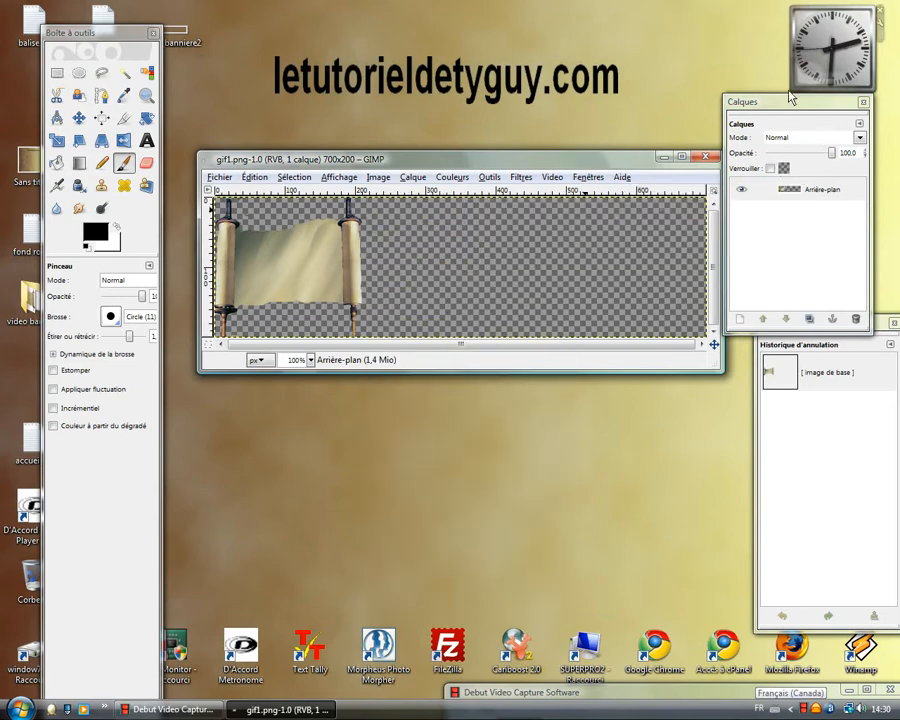
Step: Hide the Arrière-plan layer and open gif2.png as a new layer above it
drag(800, 110, 805, 126)
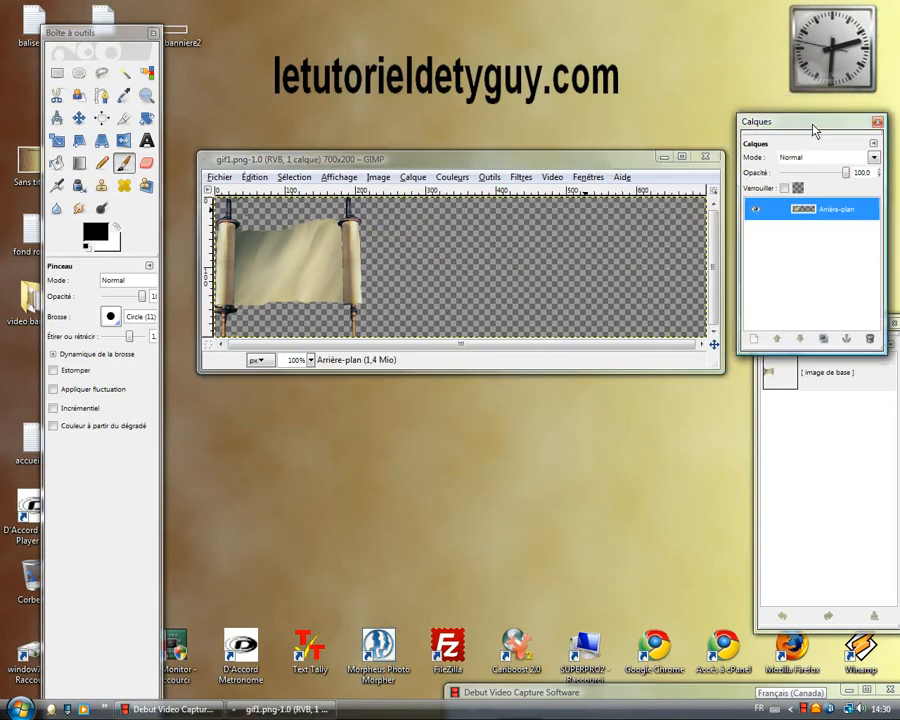
click(745, 206)
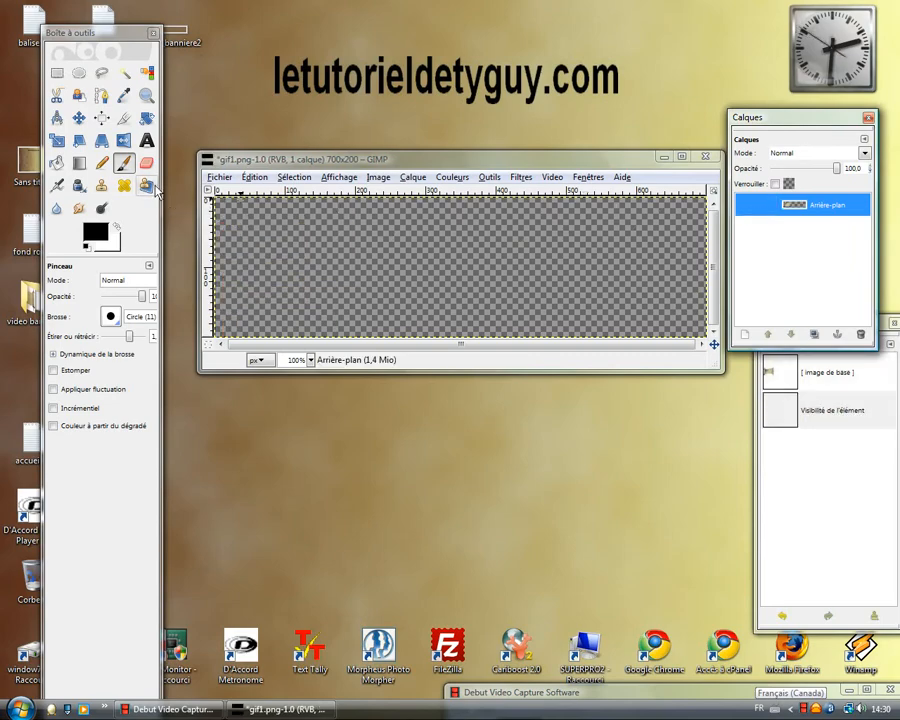
click(216, 177)
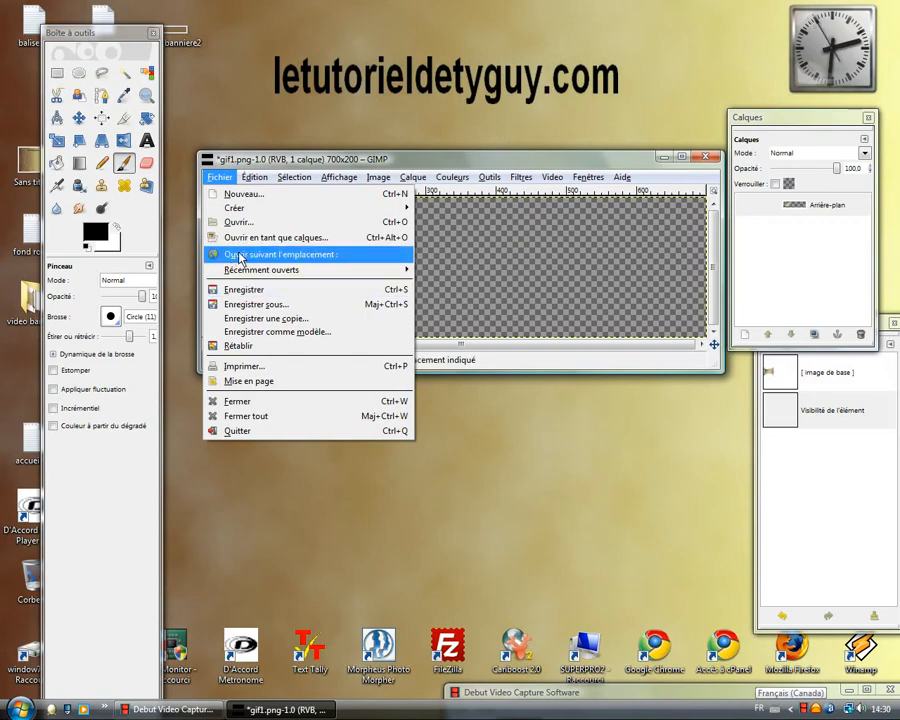
click(243, 240)
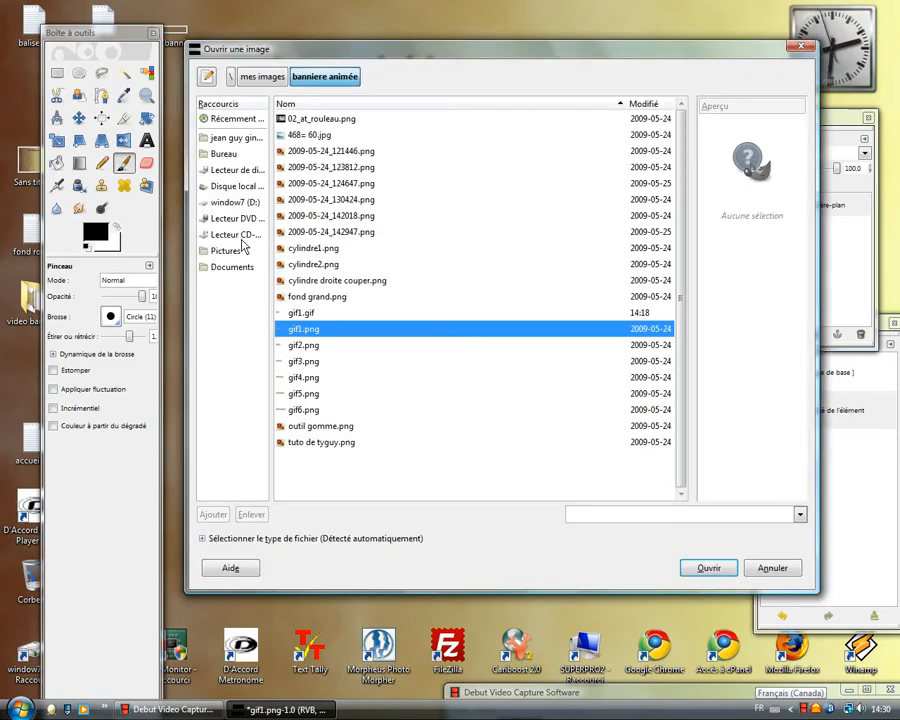
click(302, 345)
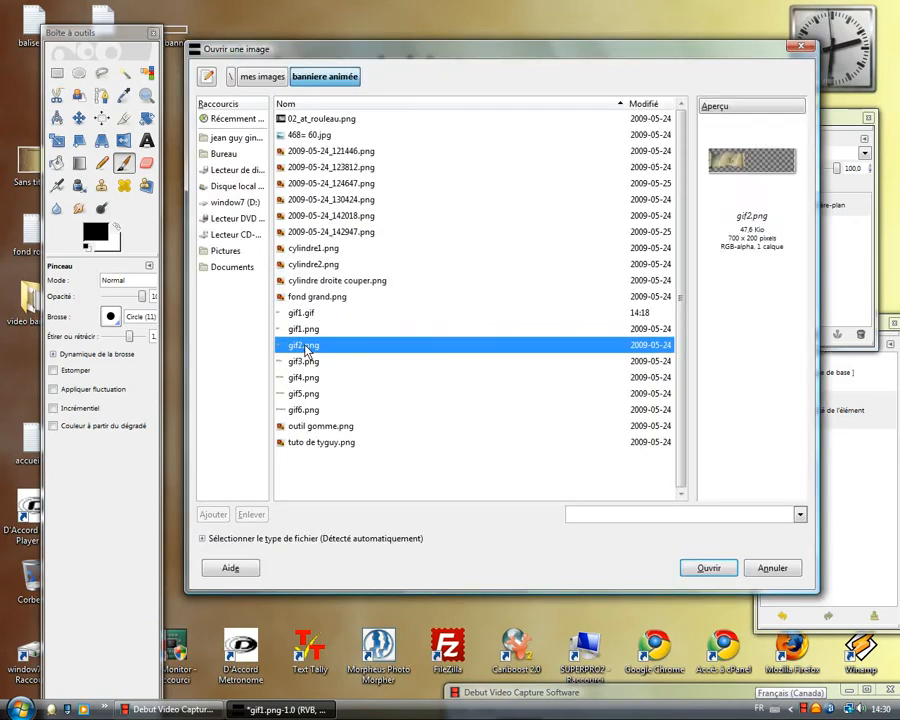
click(712, 569)
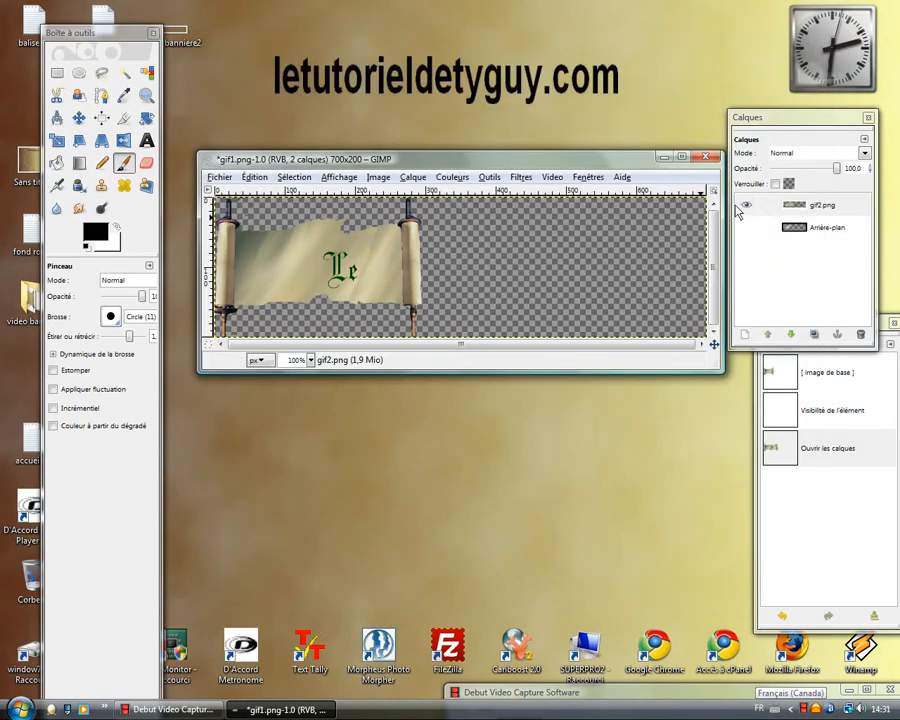
Step: Hide the gif2.png layer and open gif3.png as a new layer above it
click(745, 206)
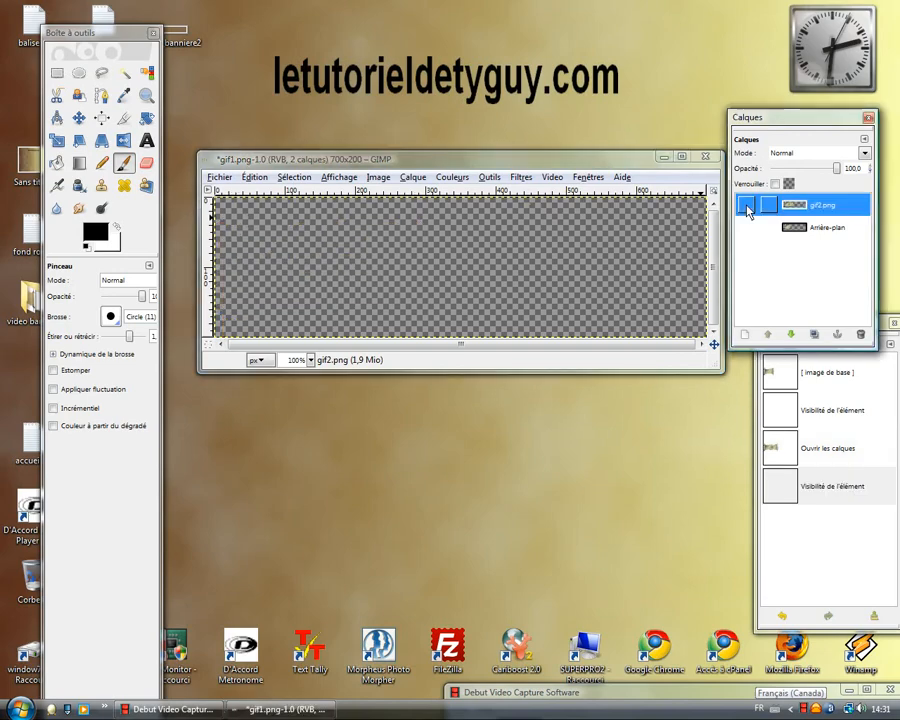
click(220, 178)
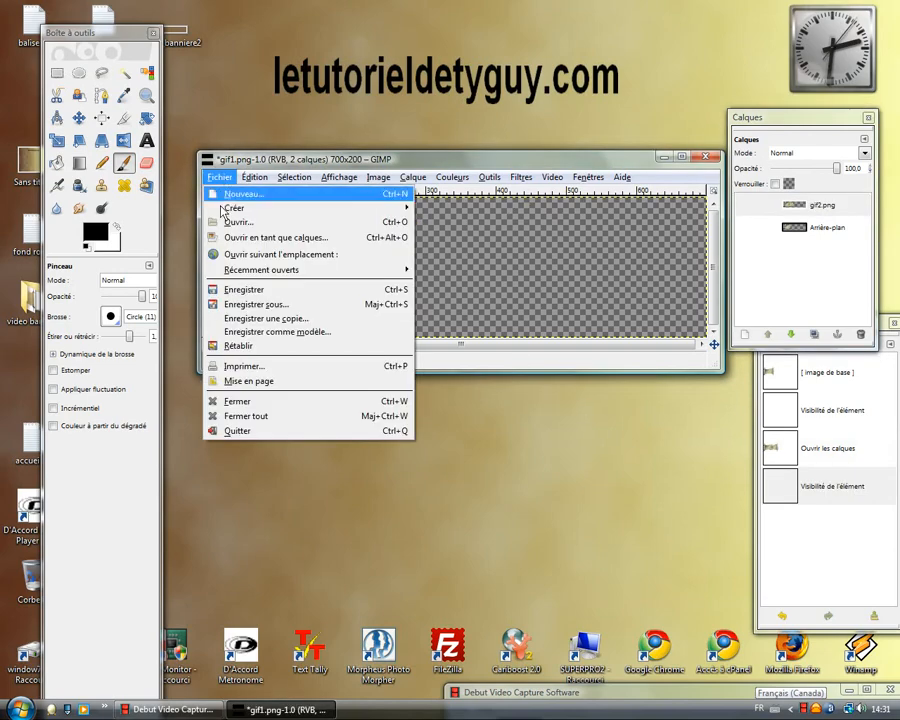
click(233, 243)
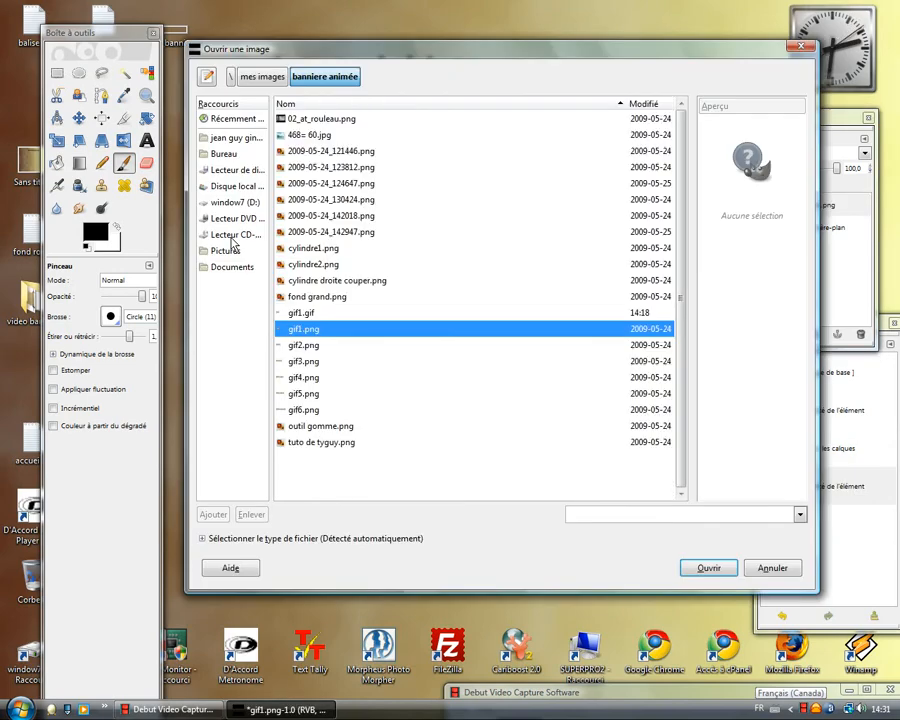
click(297, 363)
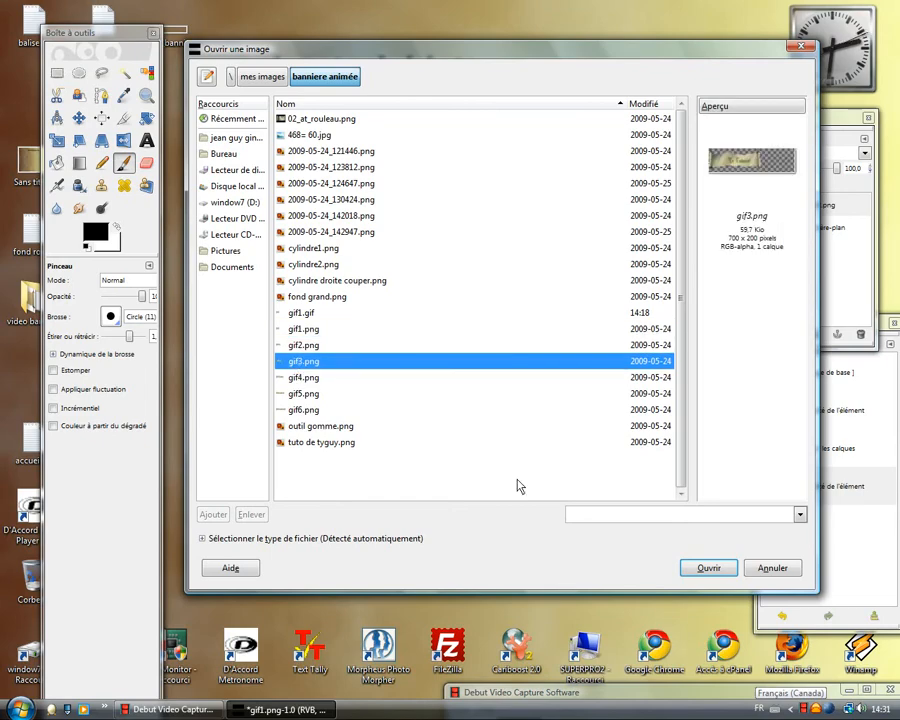
click(710, 569)
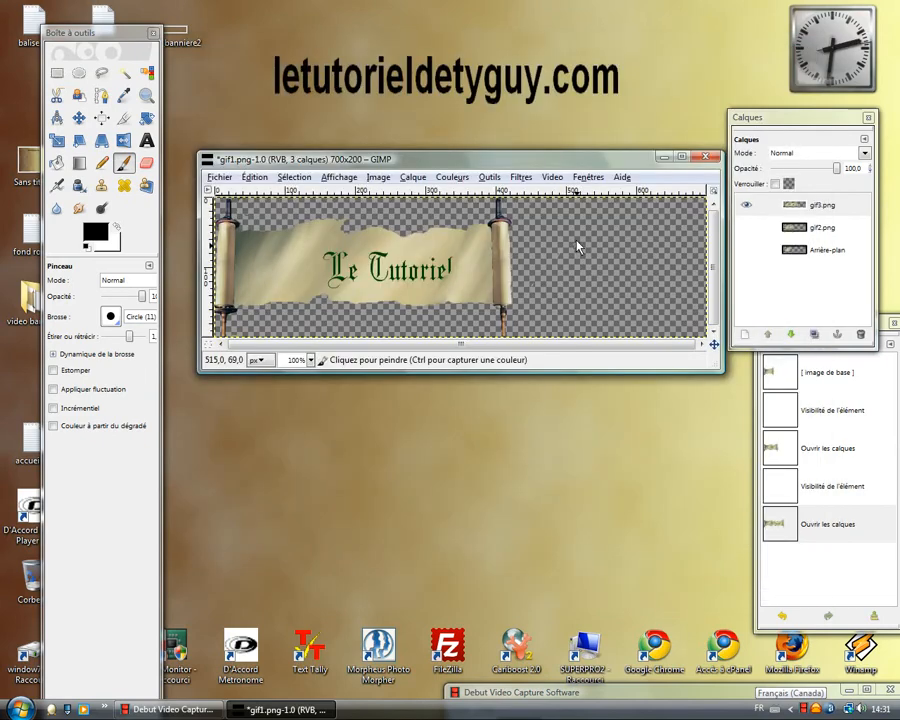
Step: Hide the gif3.png layer and open gif4.png as a new layer above it
drag(569, 167, 543, 169)
click(746, 205)
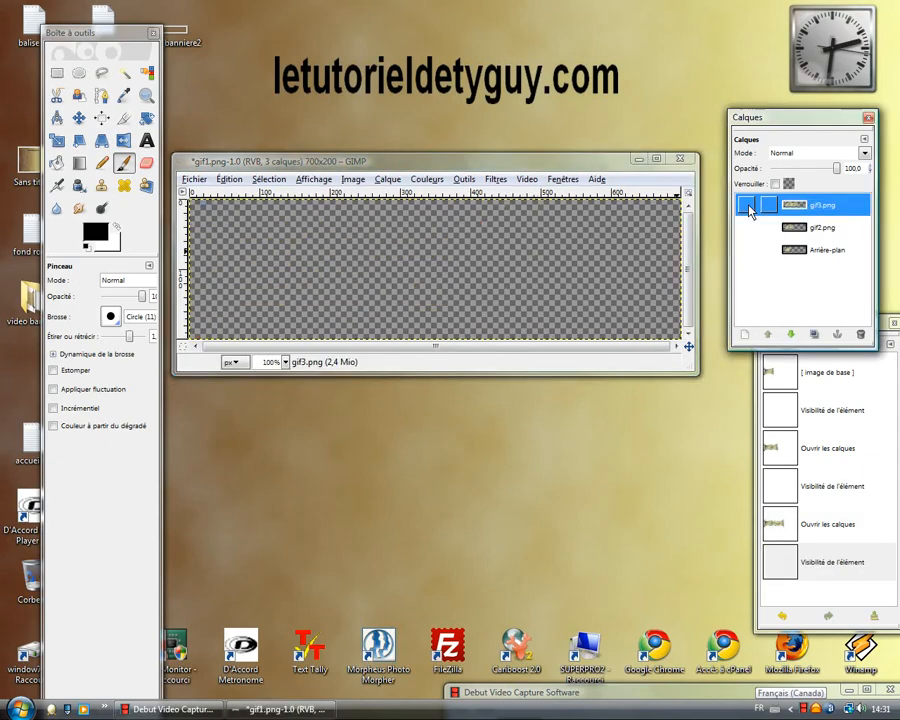
click(194, 179)
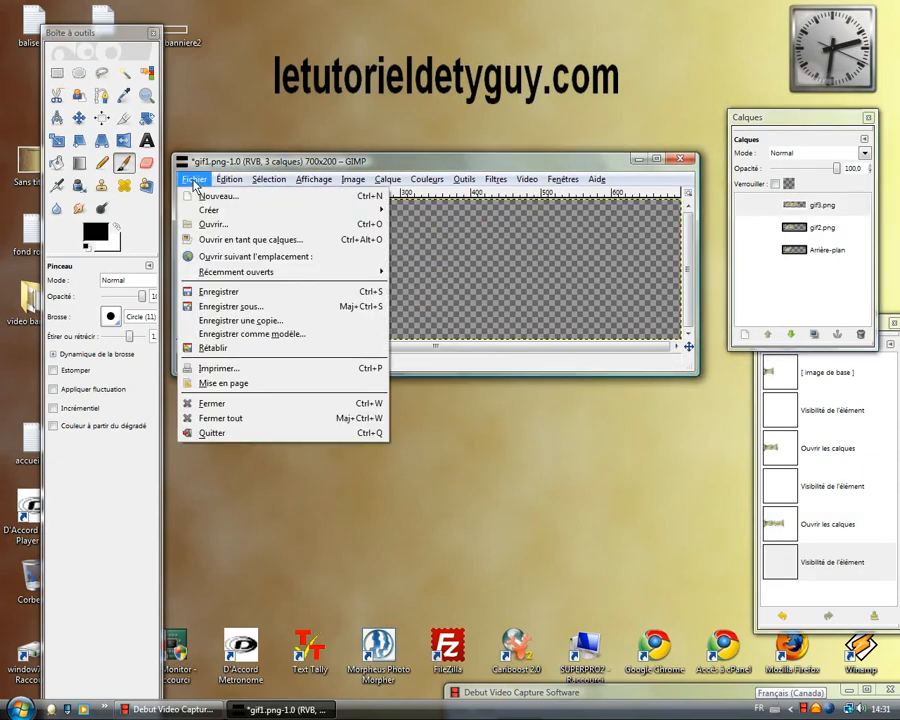
click(222, 241)
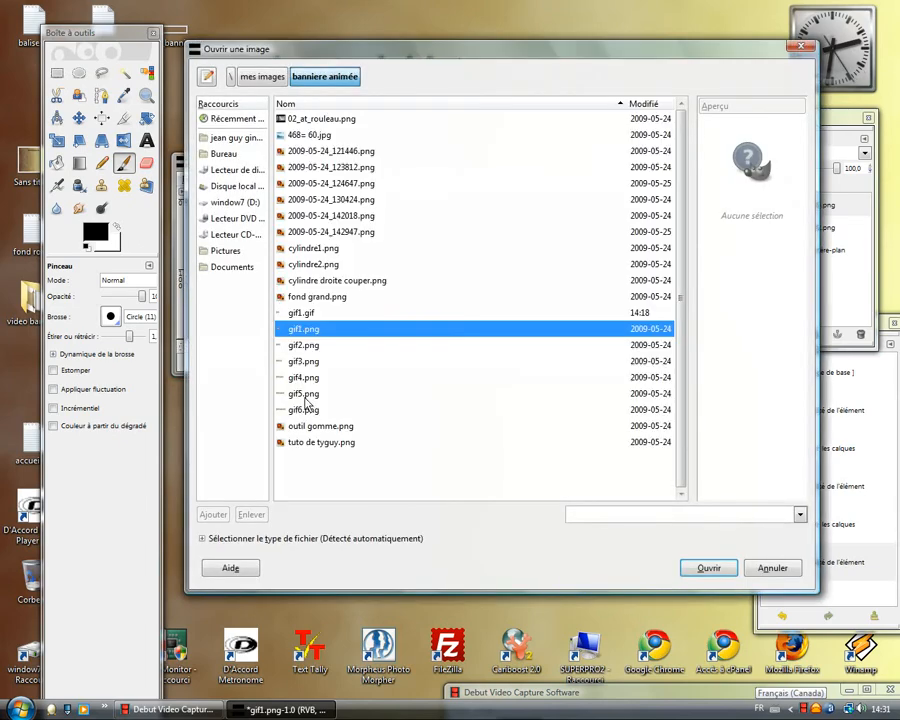
click(305, 378)
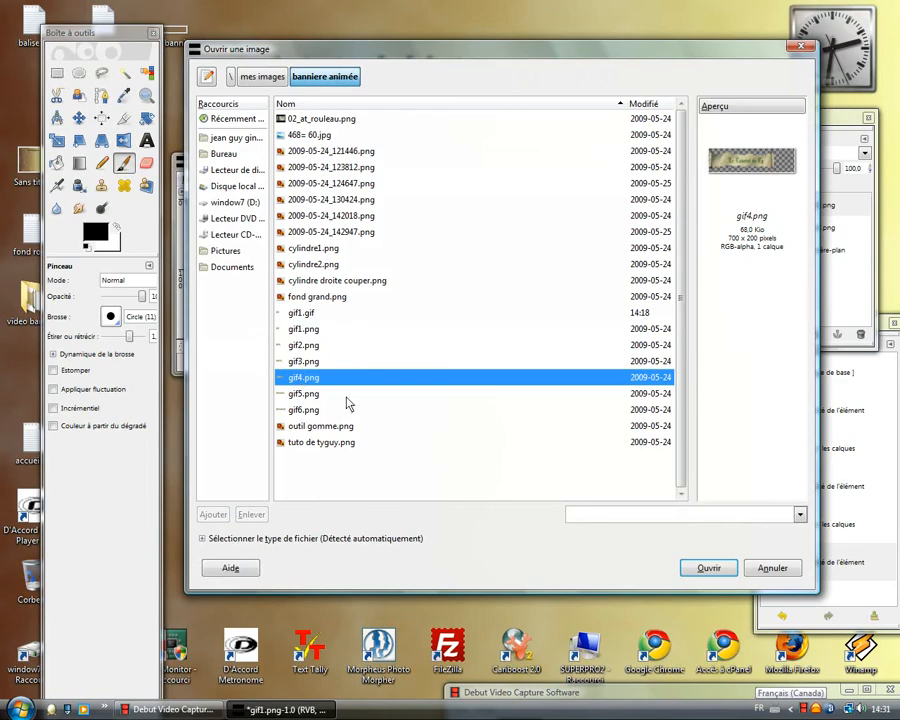
click(719, 567)
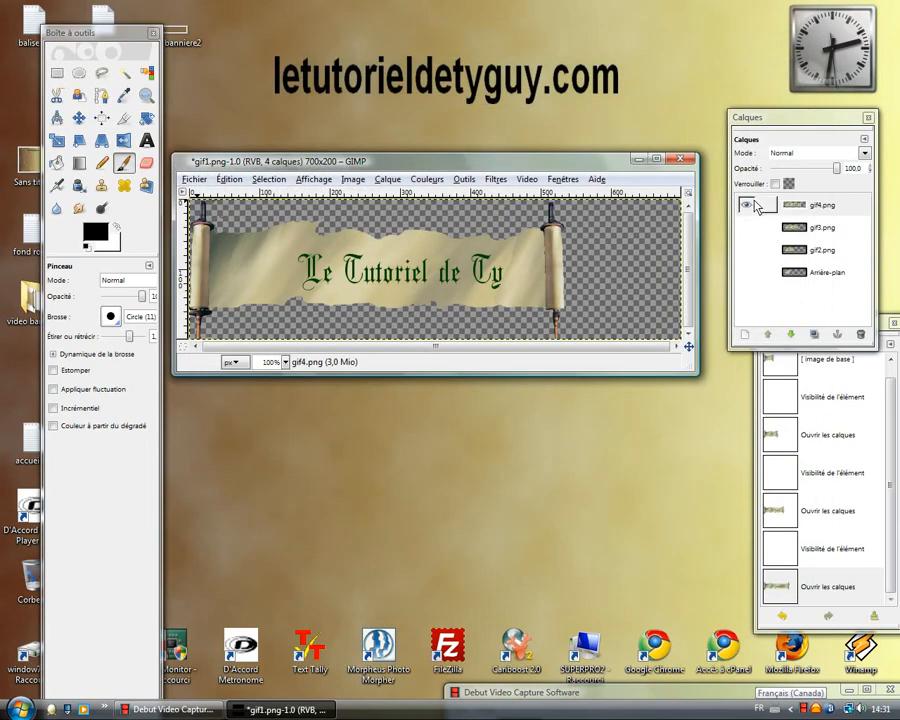
Step: Hide the gif4.png layer and open gif5.png as a new layer above it
click(746, 206)
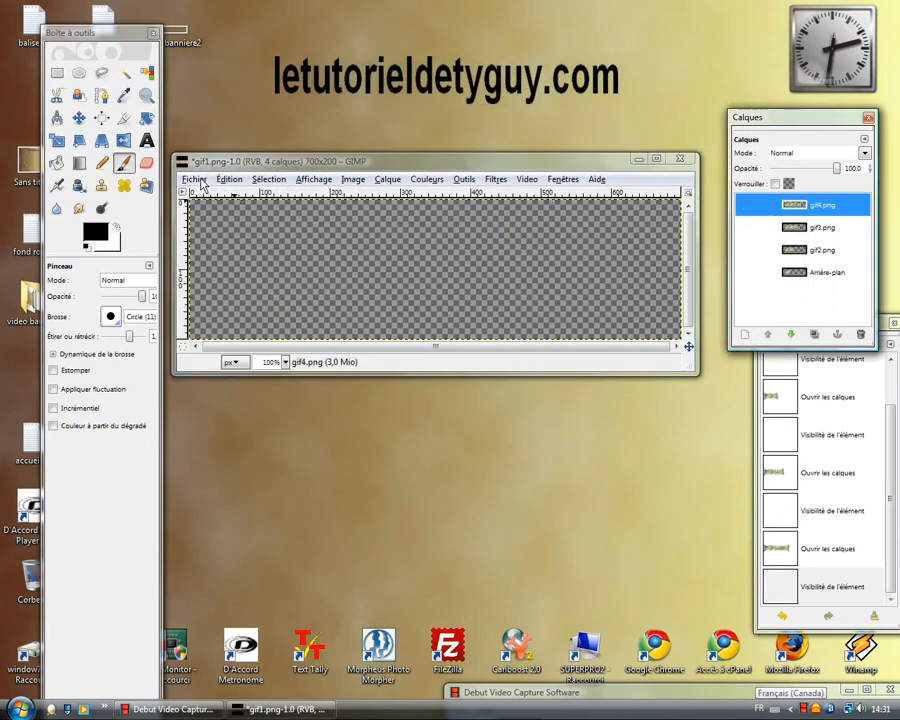
click(195, 180)
click(229, 244)
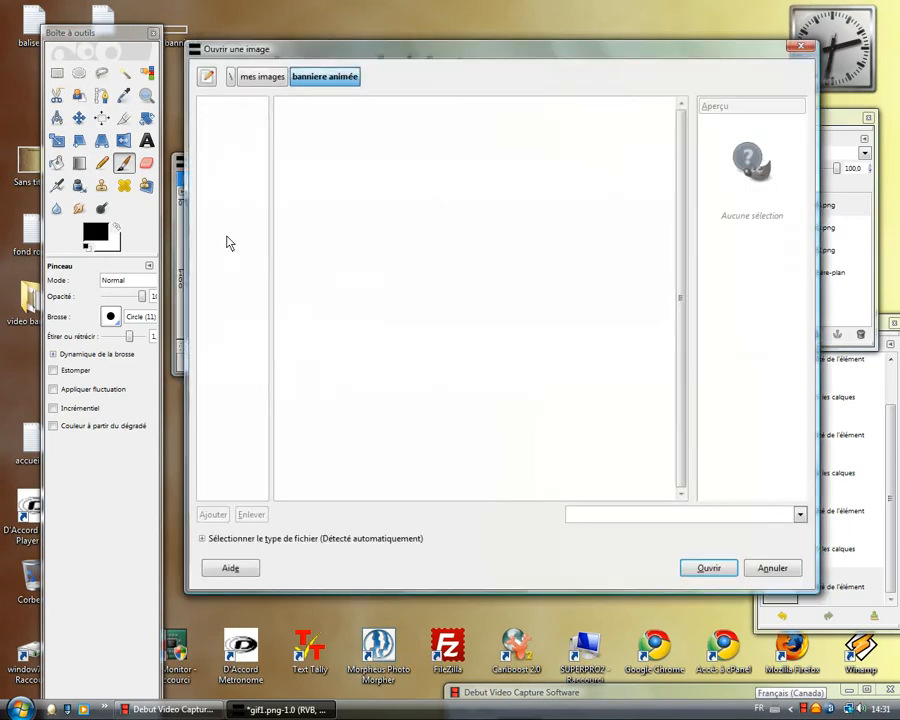
click(304, 394)
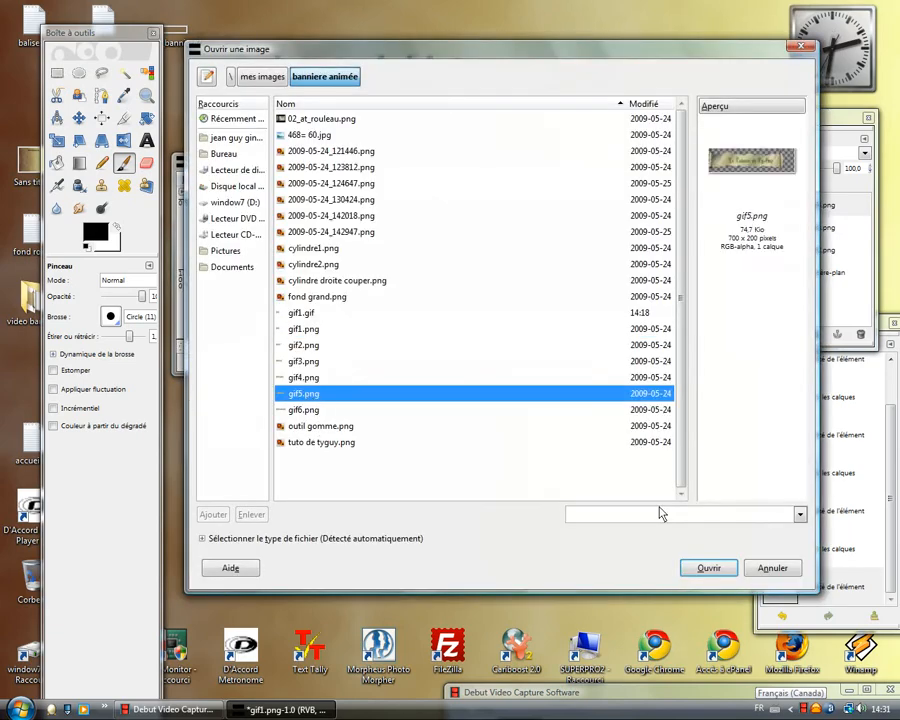
click(708, 568)
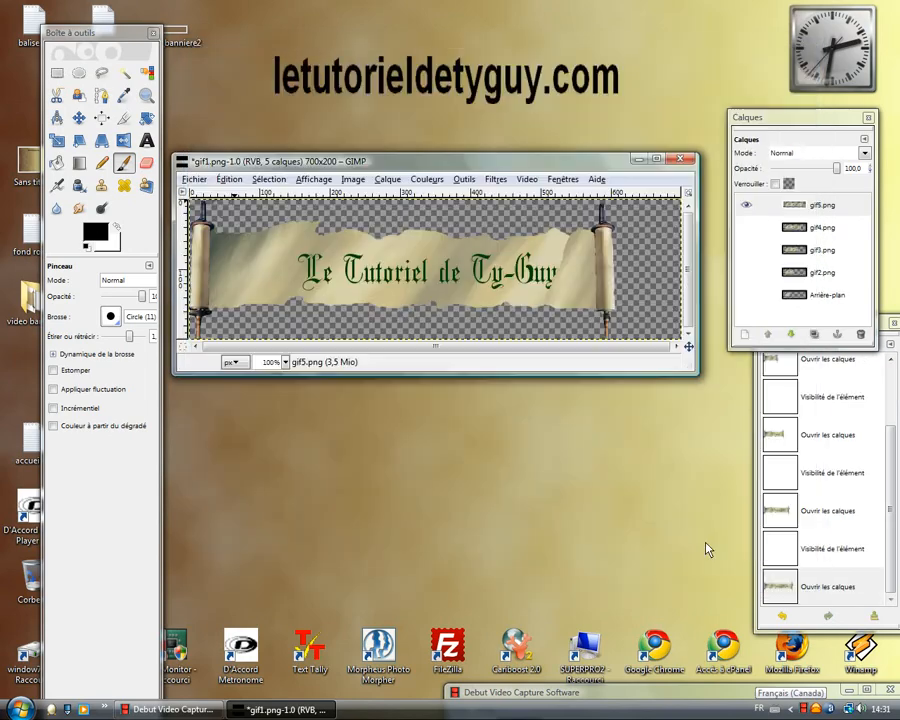
Step: Hide the gif5.png layer and open gif6.png as a new layer above it
click(745, 207)
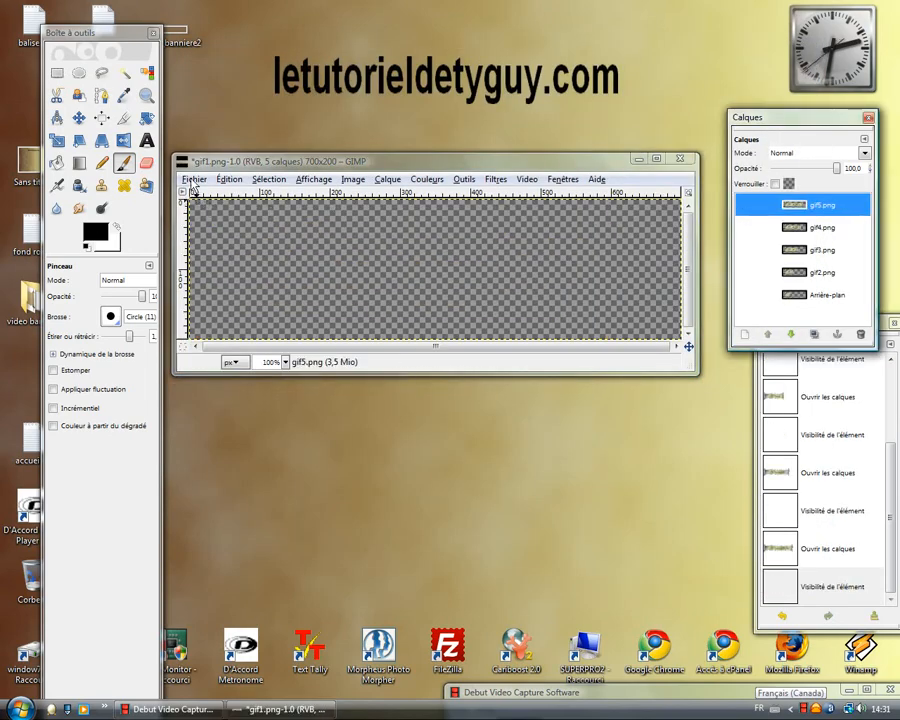
click(194, 179)
click(212, 242)
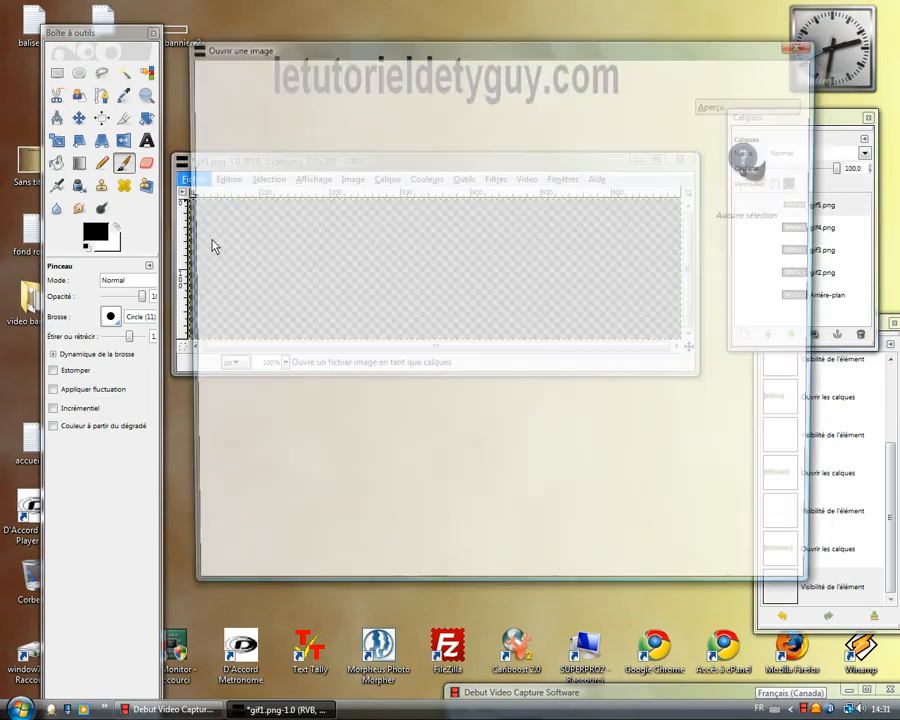
click(309, 412)
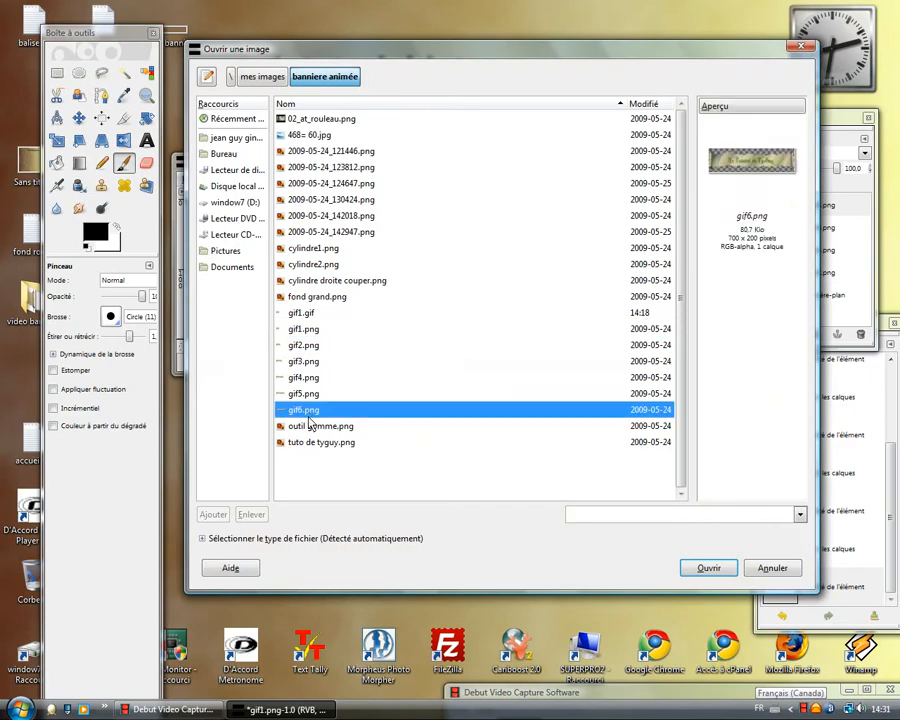
click(712, 568)
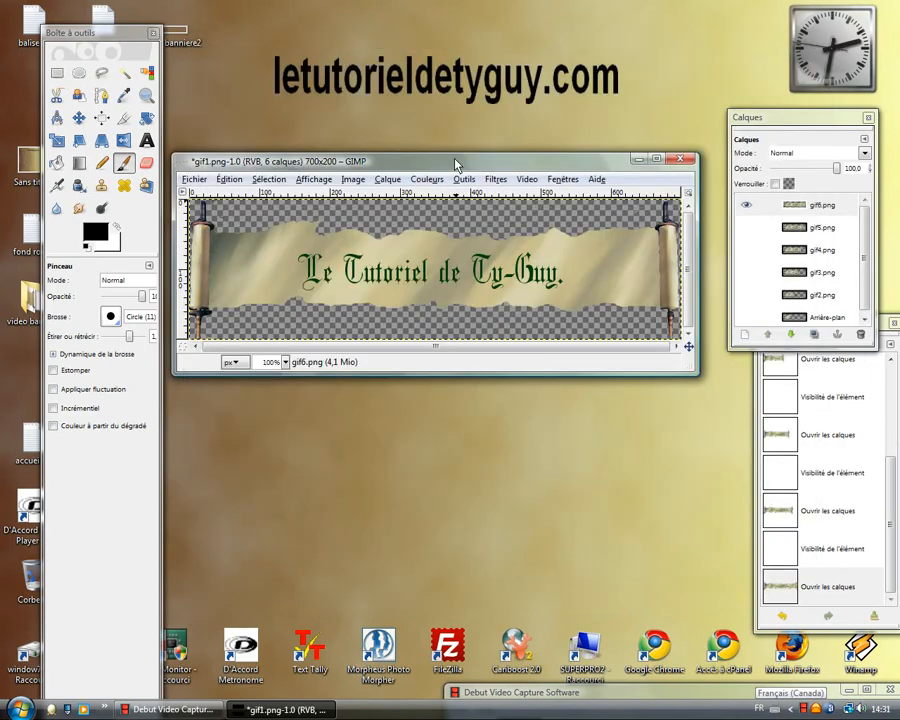
drag(458, 165, 454, 220)
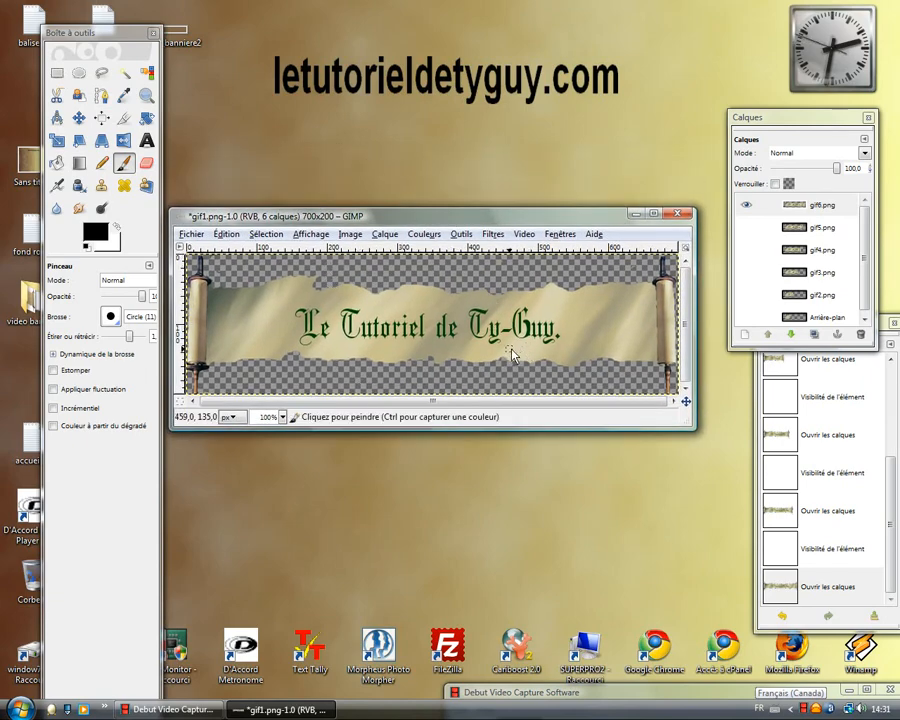
click(440, 234)
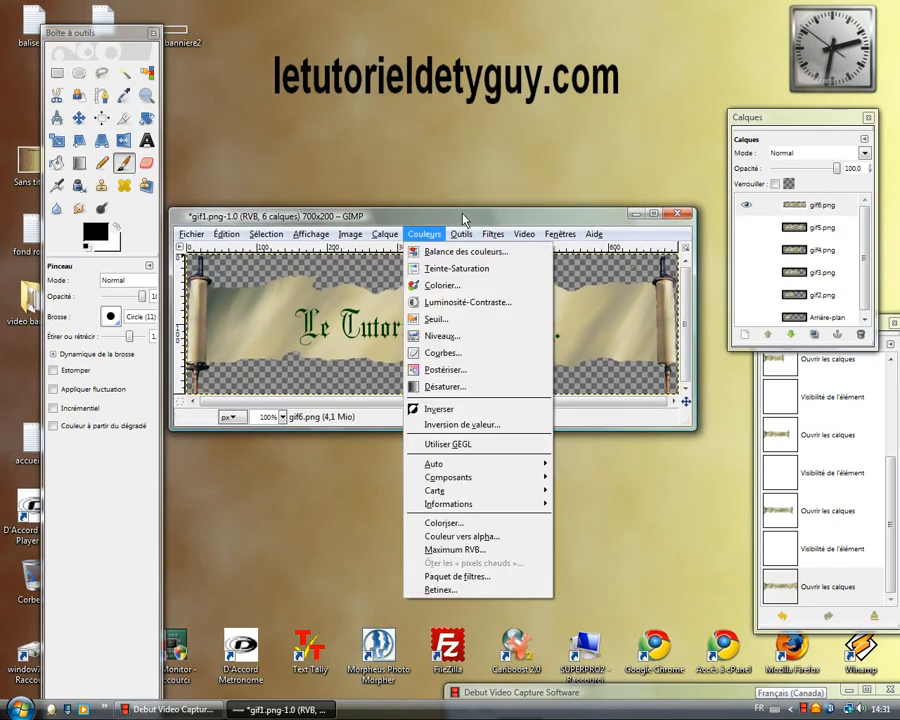
click(458, 218)
mouse_move(455, 221)
mouse_down()
mouse_move(476, 215)
mouse_move(468, 224)
mouse_up()
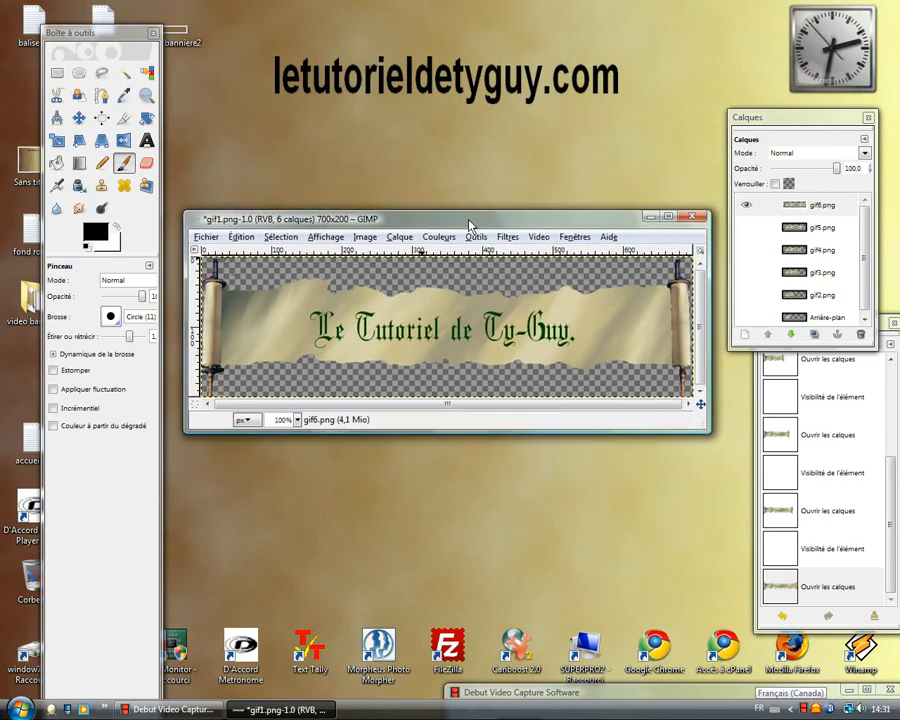
Step: Save the layered image in GIF format as gif1.gif, replacing the existing file, and export it as an animation
click(209, 241)
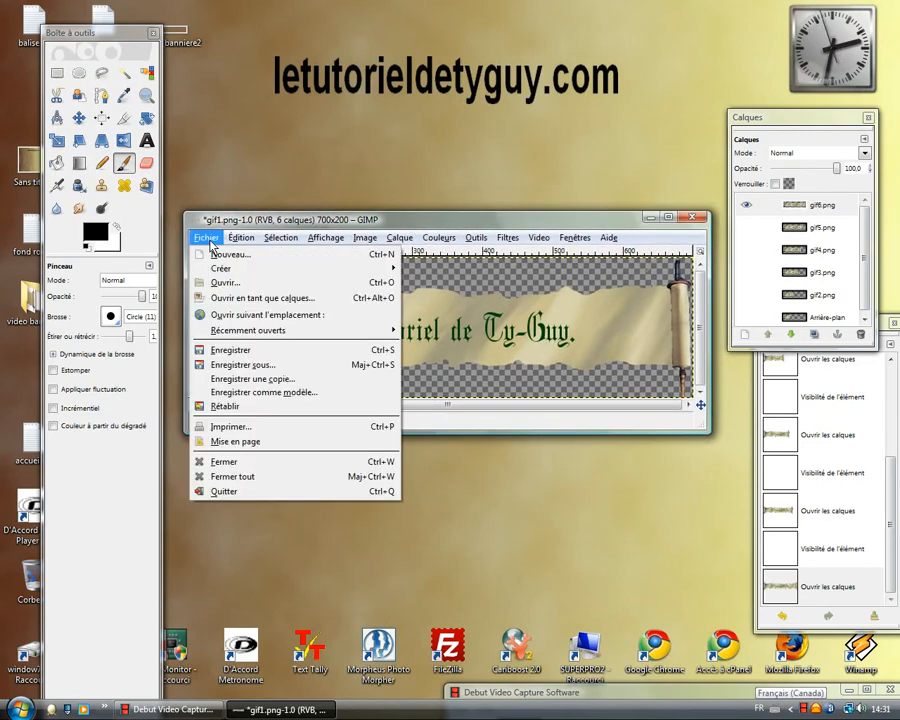
click(235, 365)
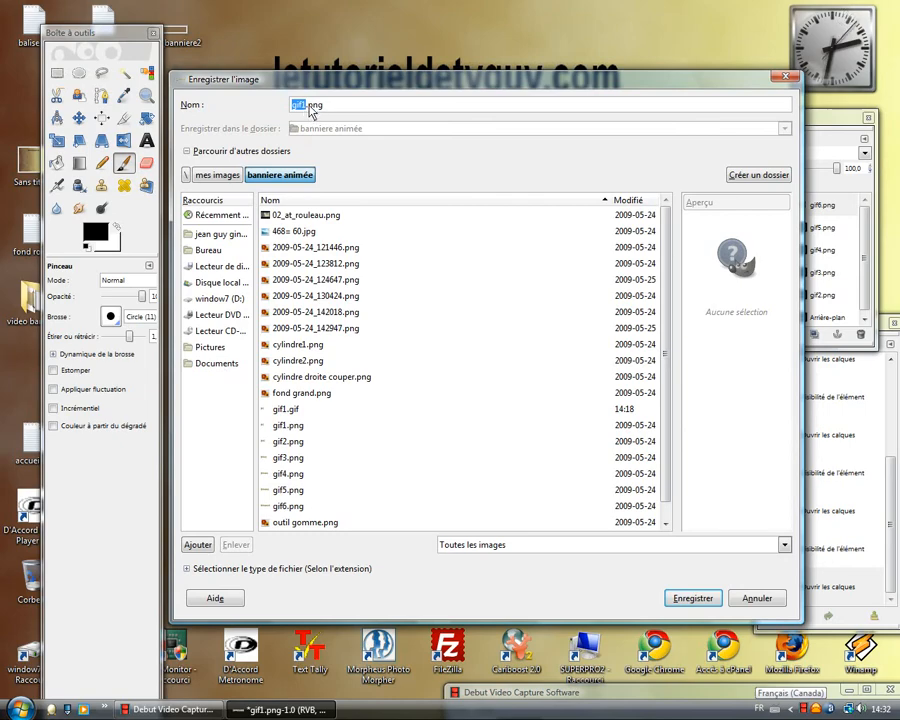
click(268, 576)
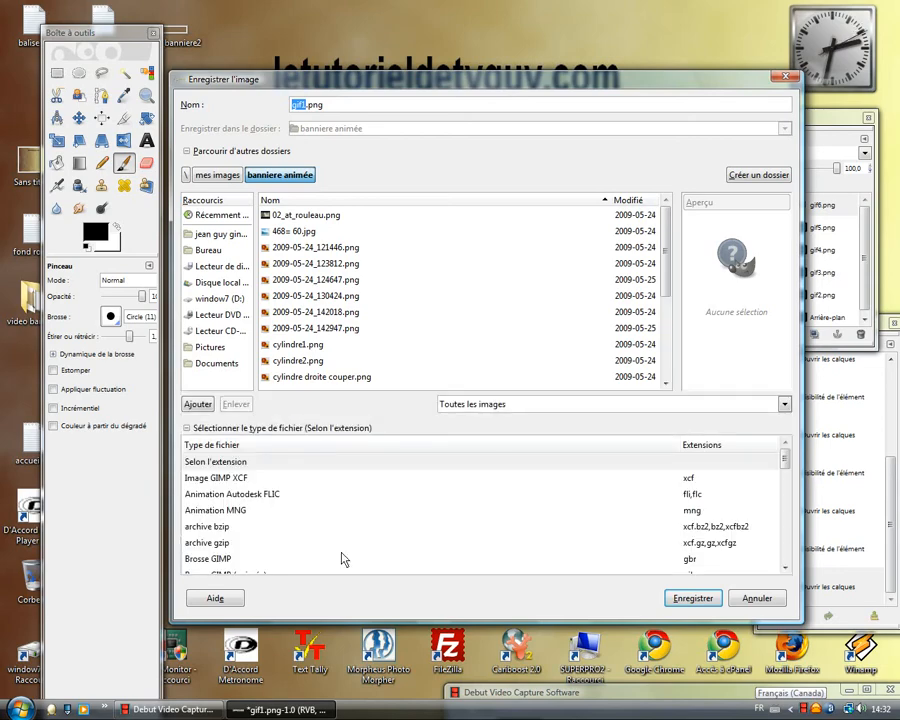
scroll(786, 476, down, 2)
scroll(786, 476, down, 4)
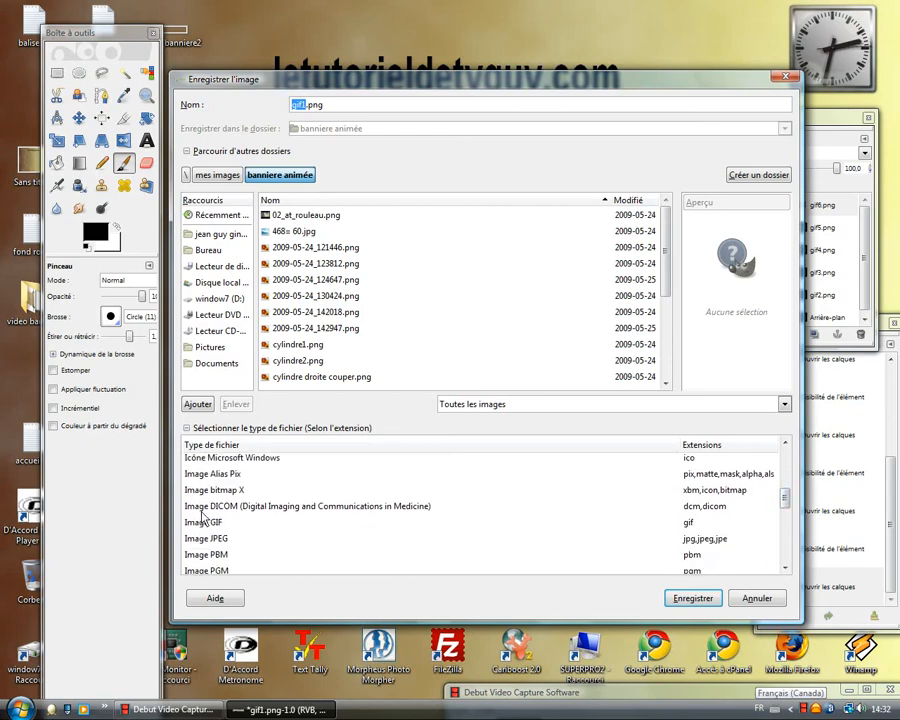
click(204, 521)
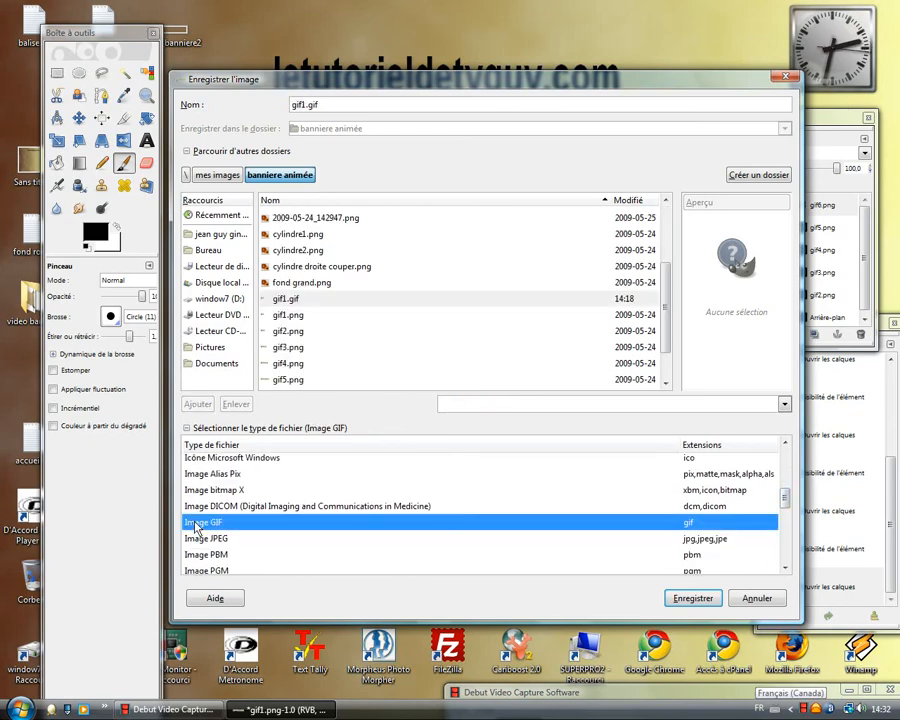
click(691, 600)
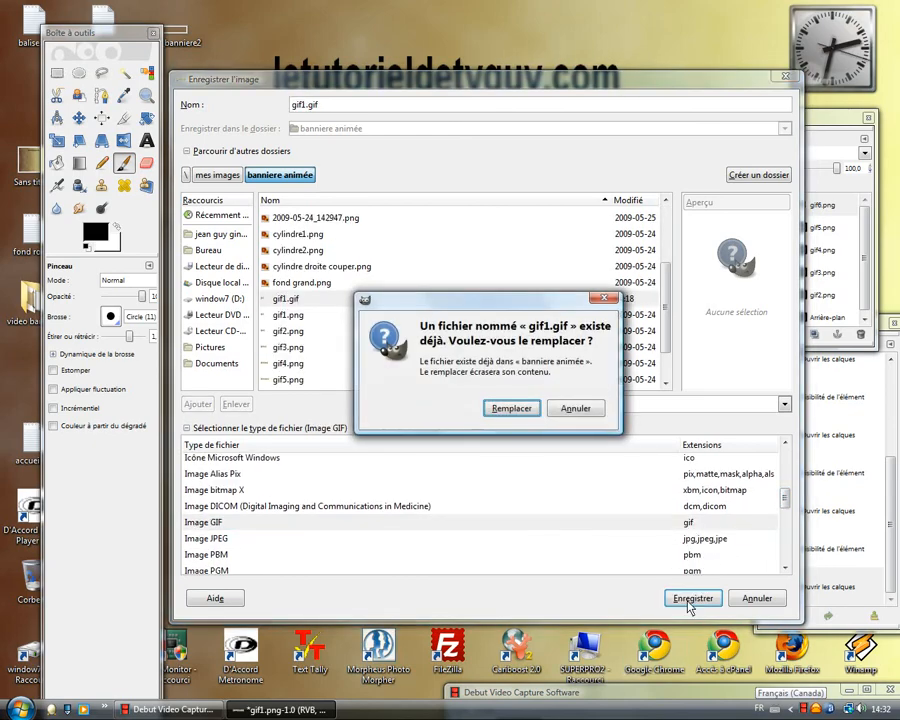
click(512, 408)
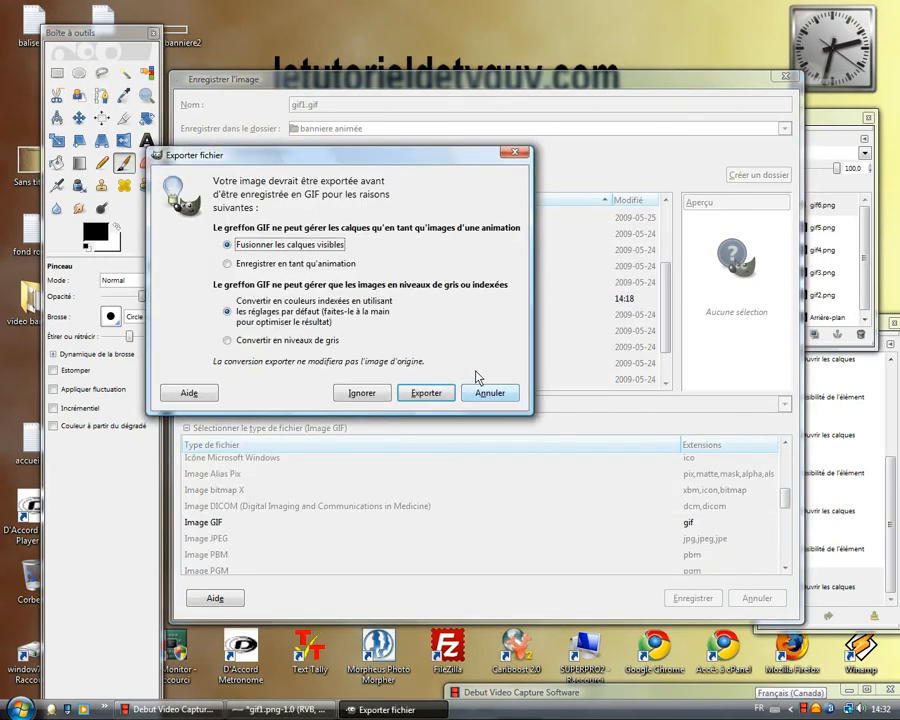
click(228, 266)
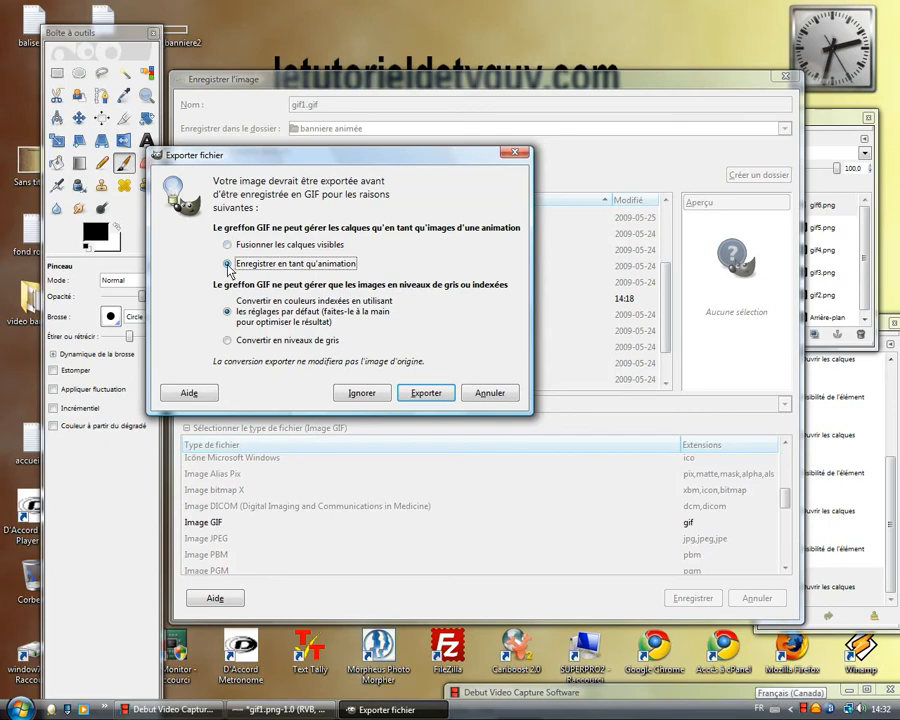
click(426, 394)
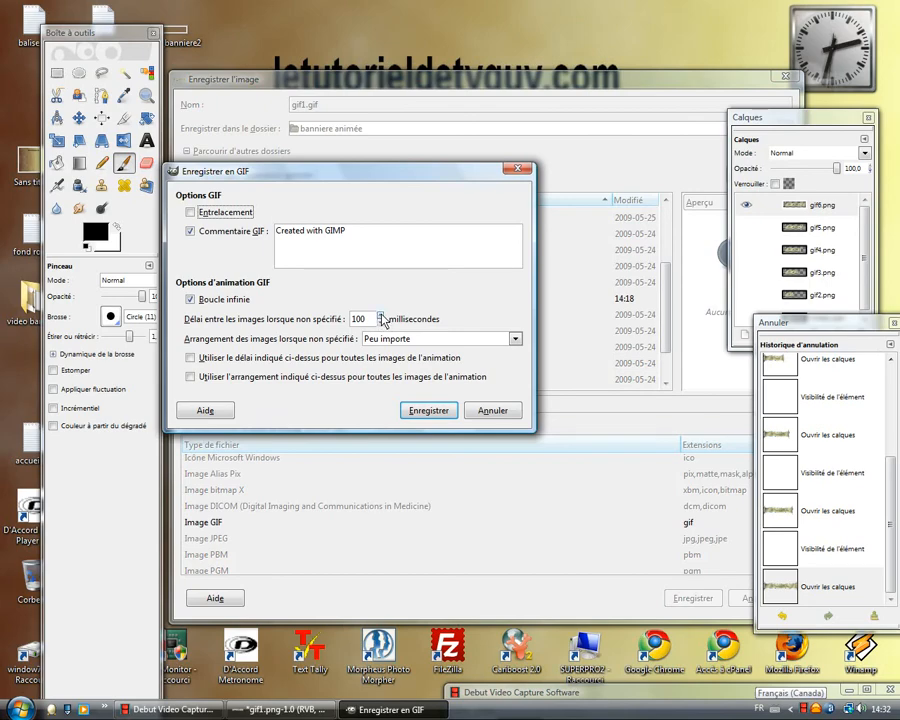
Step: Save the animated GIF with a 252 ms delay between frames and one image per layer (replace), and close the image
click(380, 316)
click(380, 317)
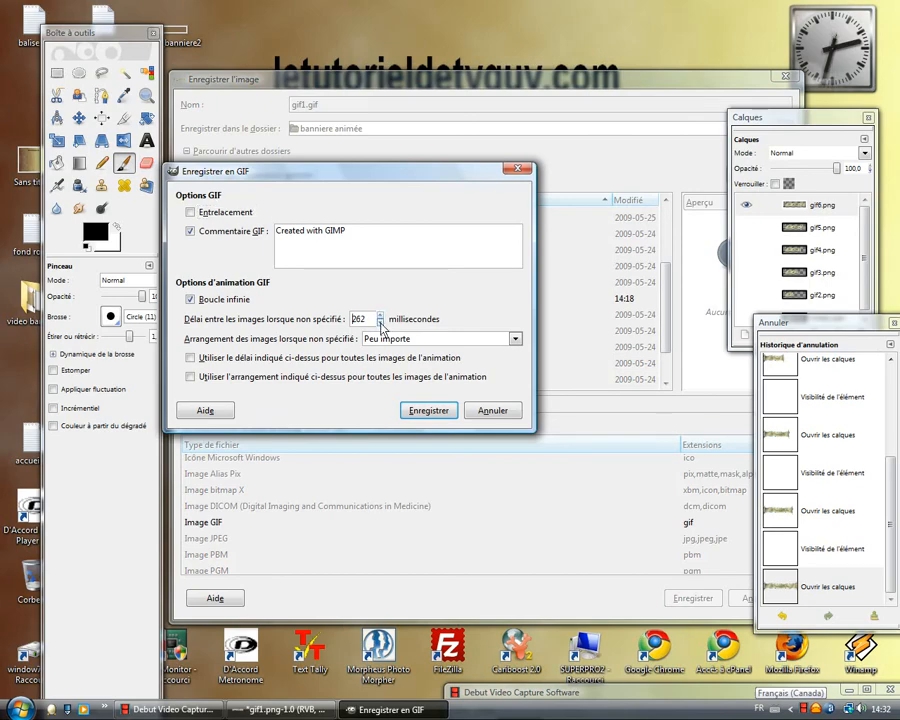
click(380, 321)
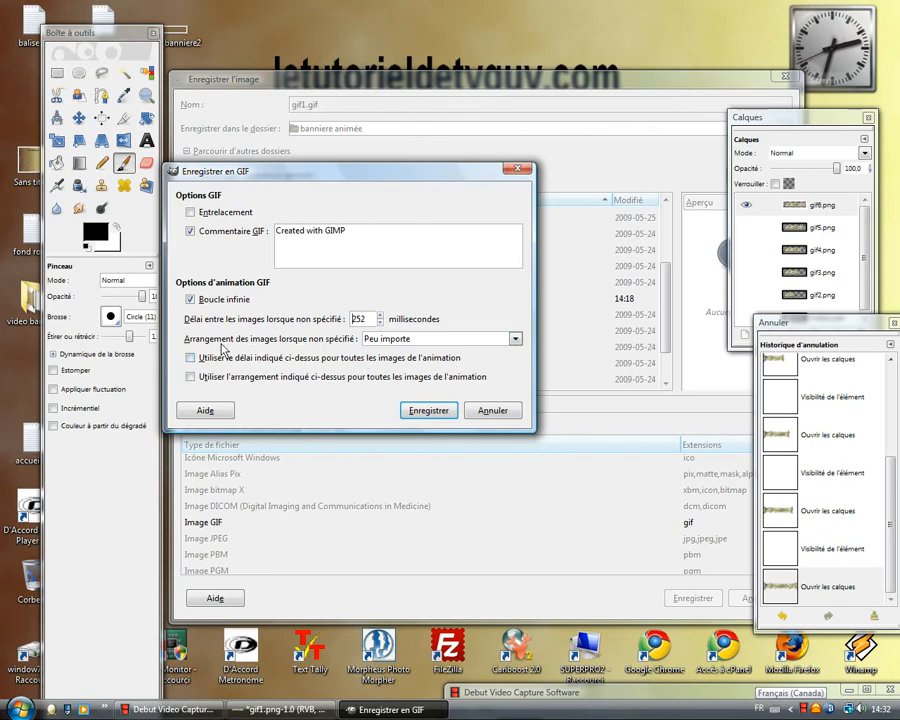
click(515, 339)
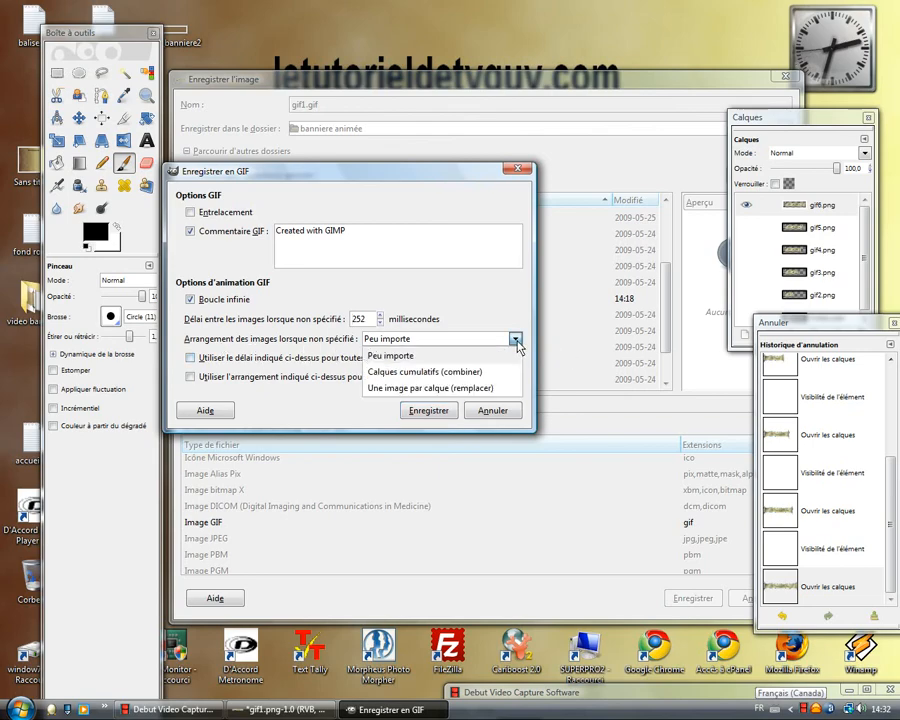
click(407, 392)
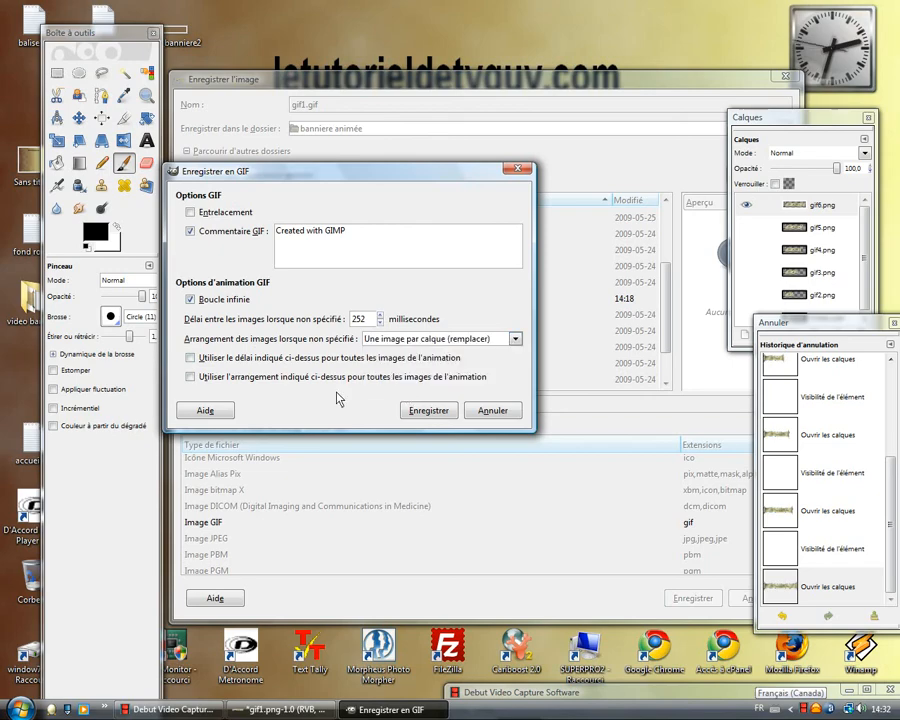
click(430, 412)
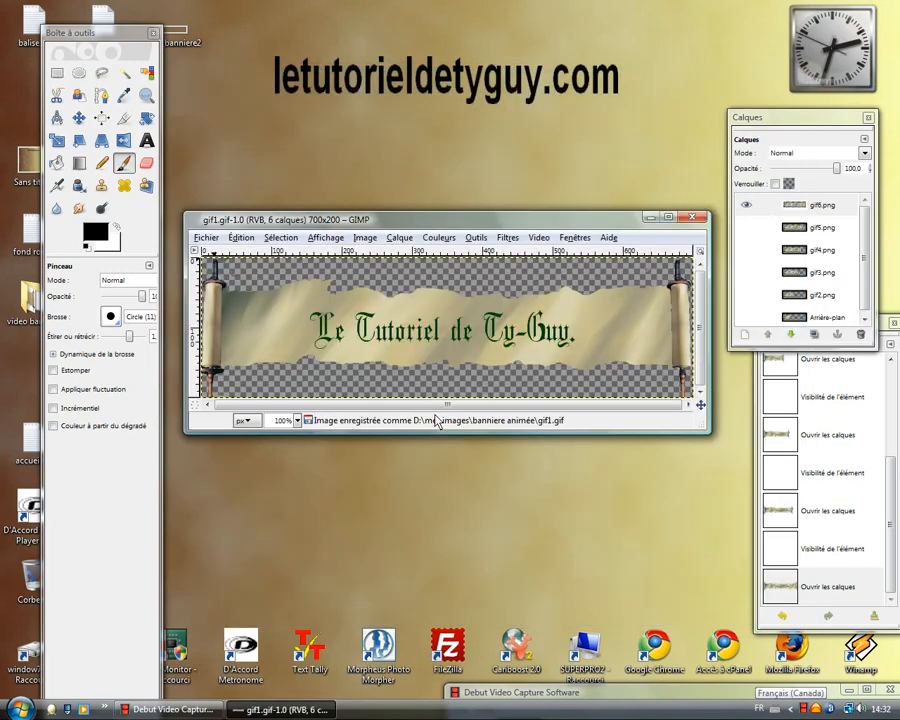
click(697, 219)
Step: Open the desktop file crbst_banniere2.gif in Firefox to view its animation, and close the browser
drag(76, 32, 48, 71)
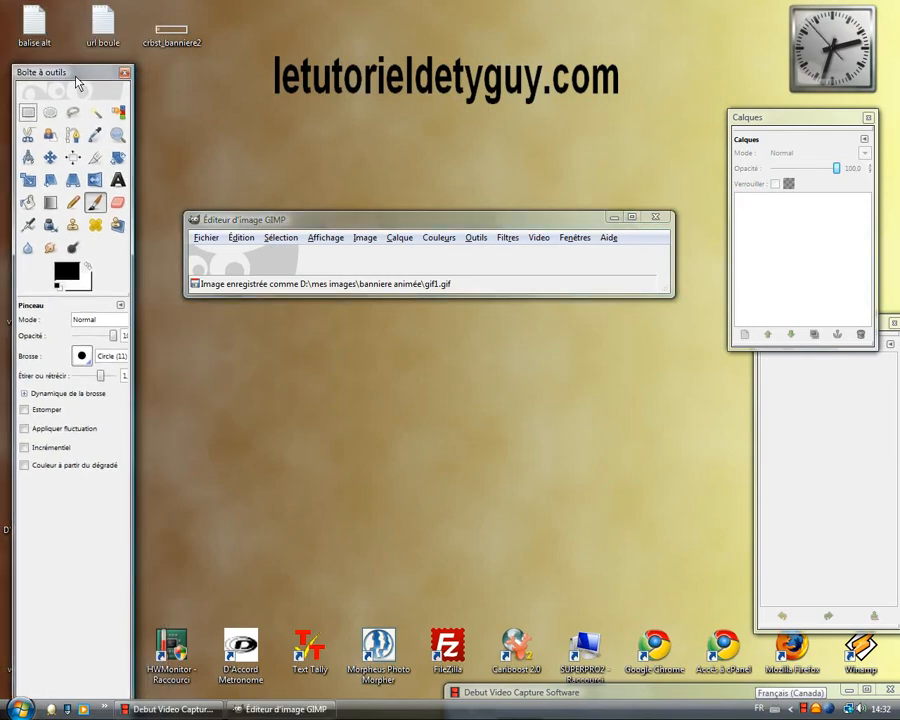
right_click(172, 30)
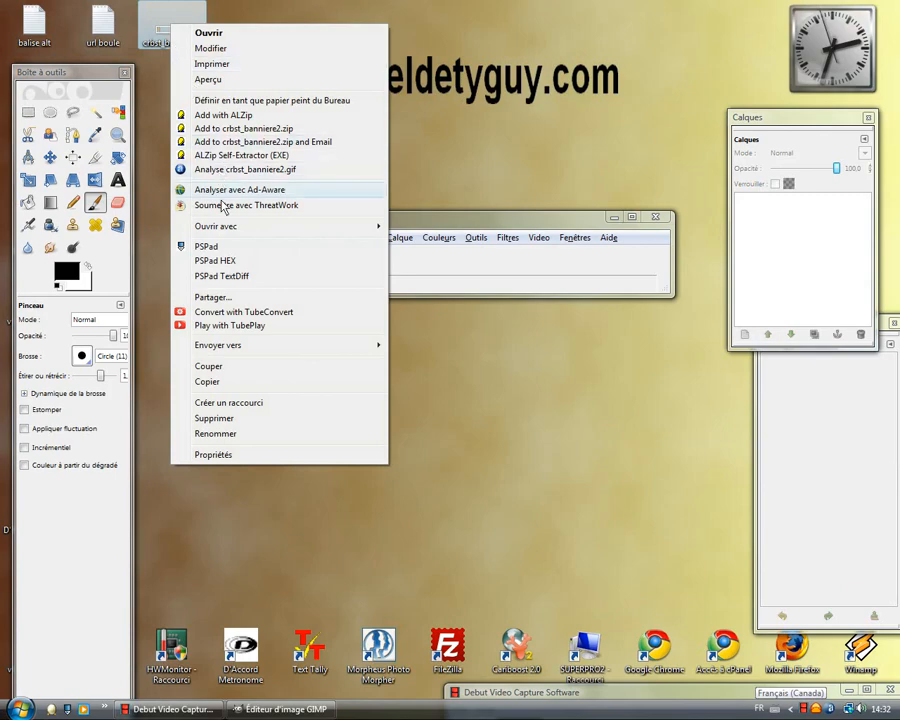
mouse_move(236, 229)
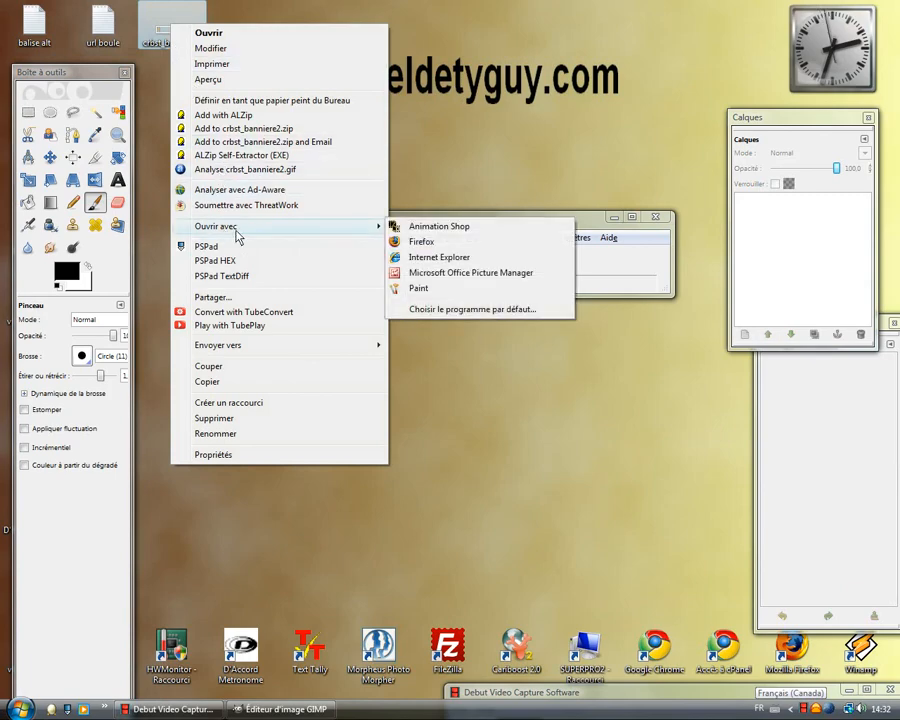
click(421, 243)
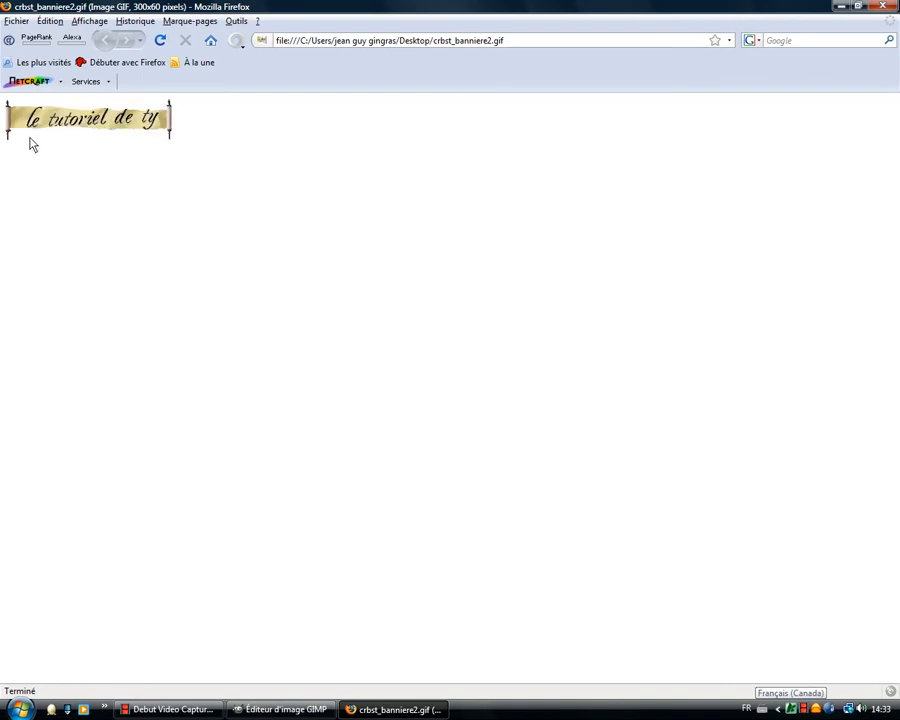
click(894, 7)
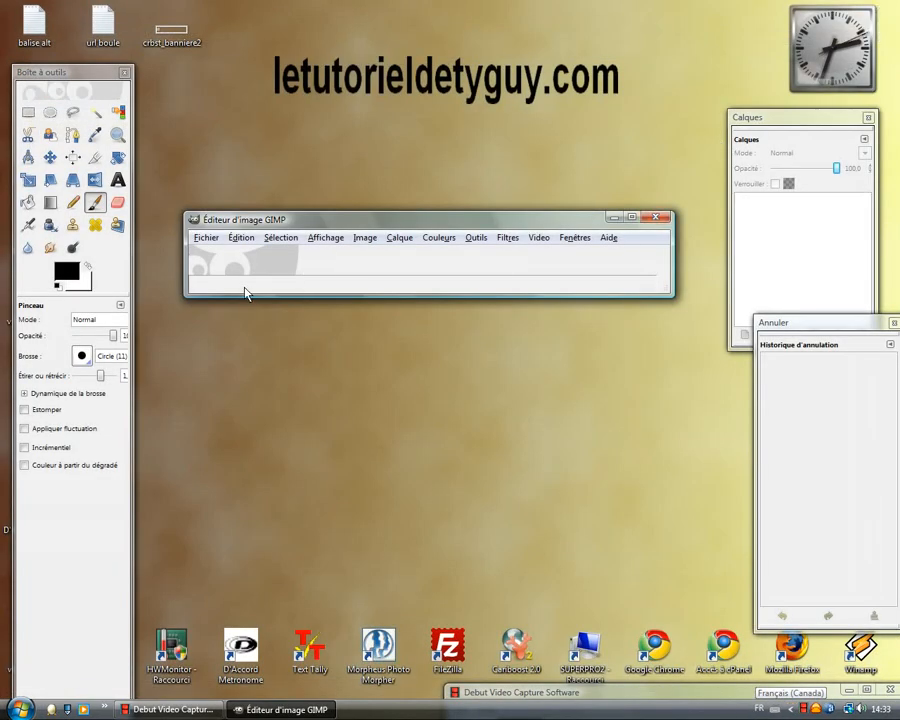